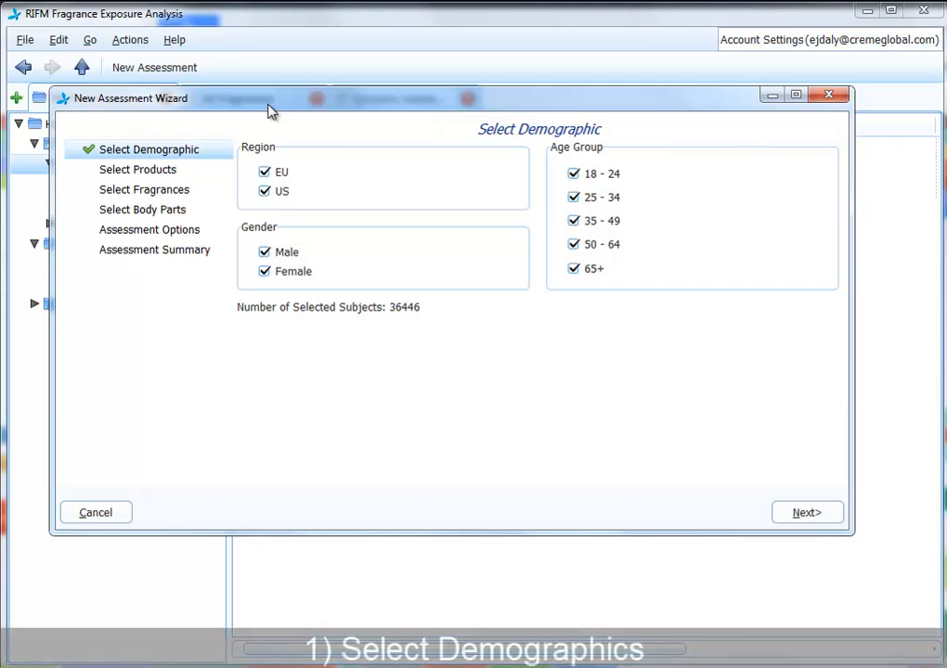
click(281, 175)
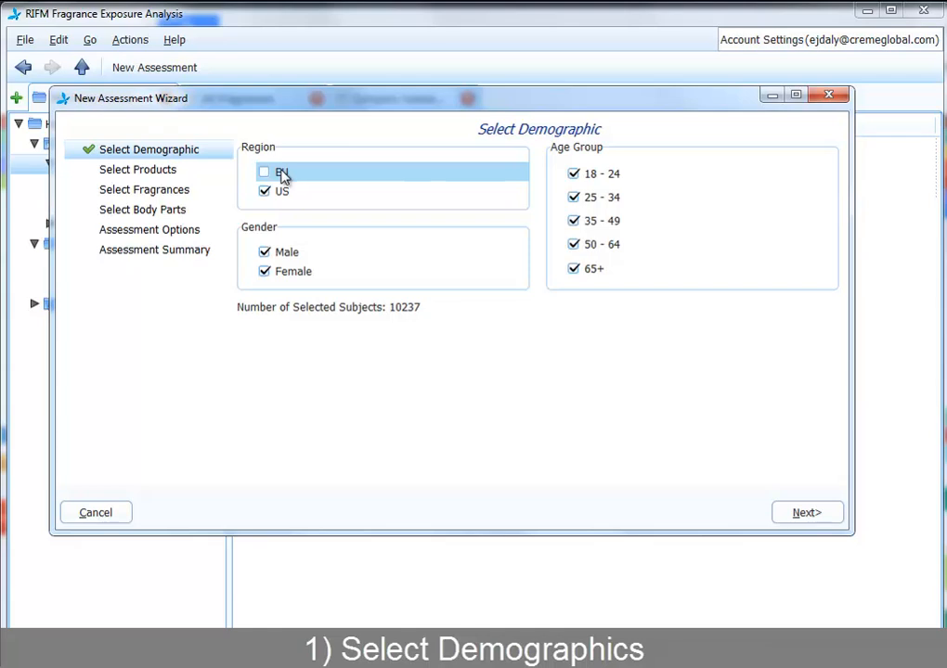
click(282, 177)
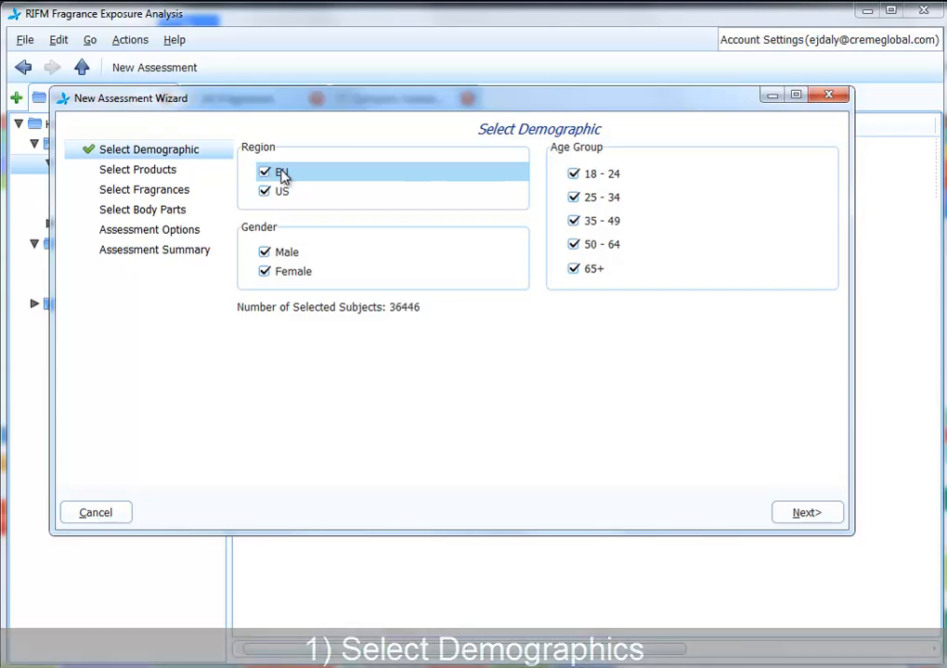
click(293, 279)
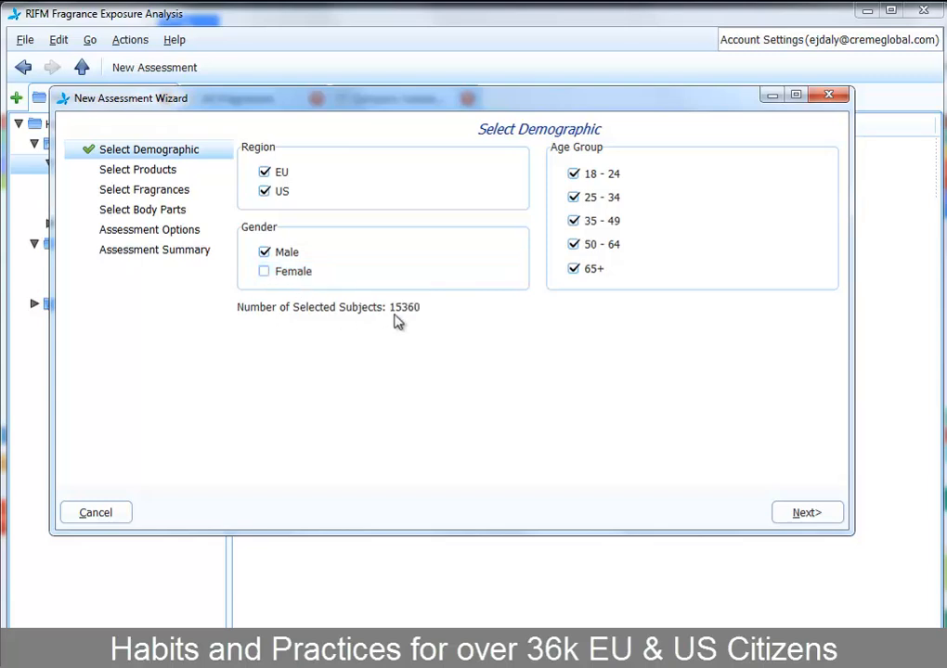
click(298, 278)
Accept the demographic with all regions, genders and age groups, and keep all default RIFM products selected, including BodyLotion.
click(806, 513)
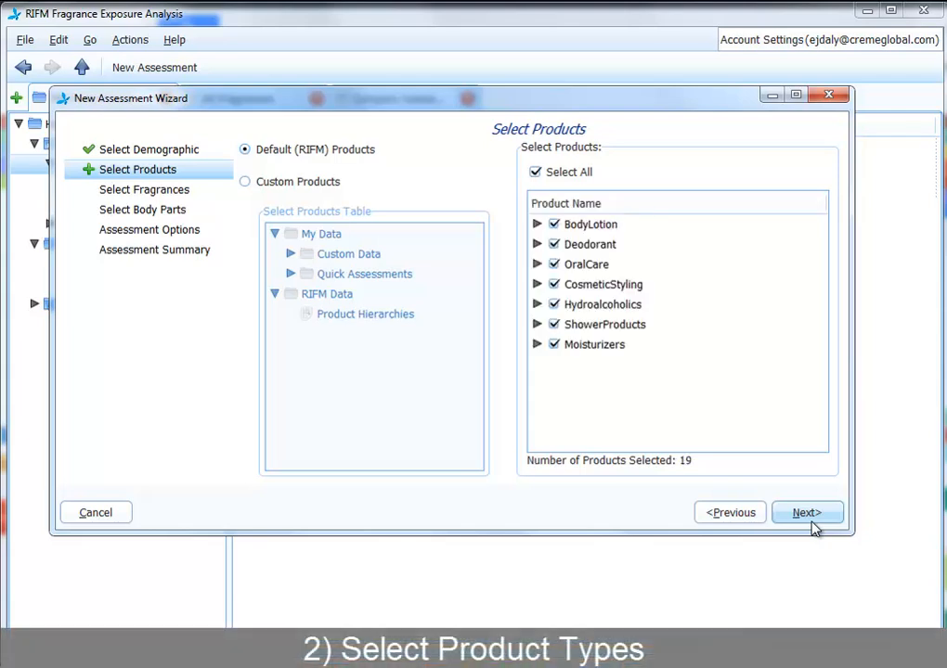
click(536, 224)
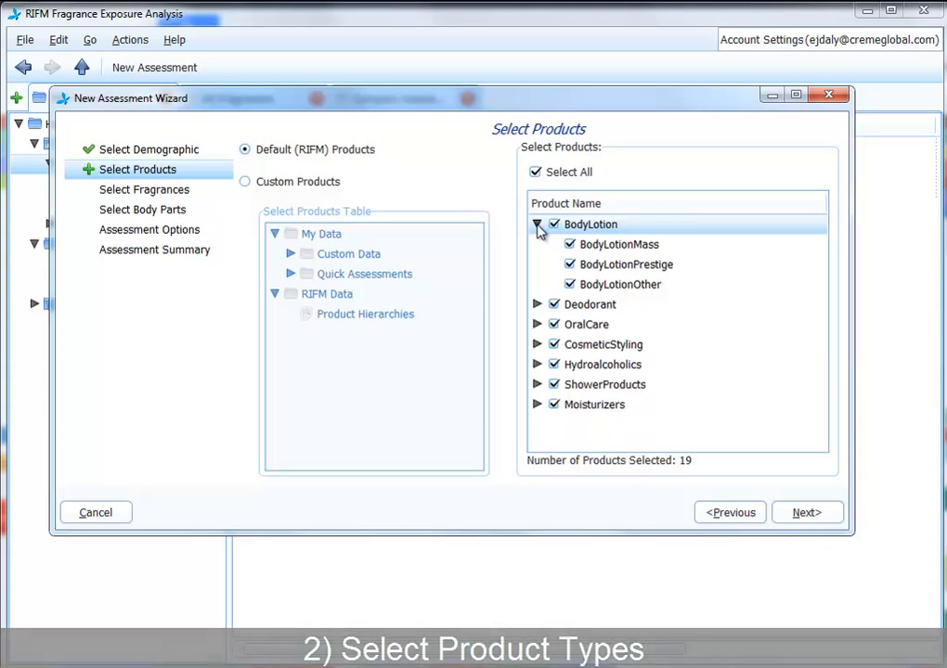
click(554, 226)
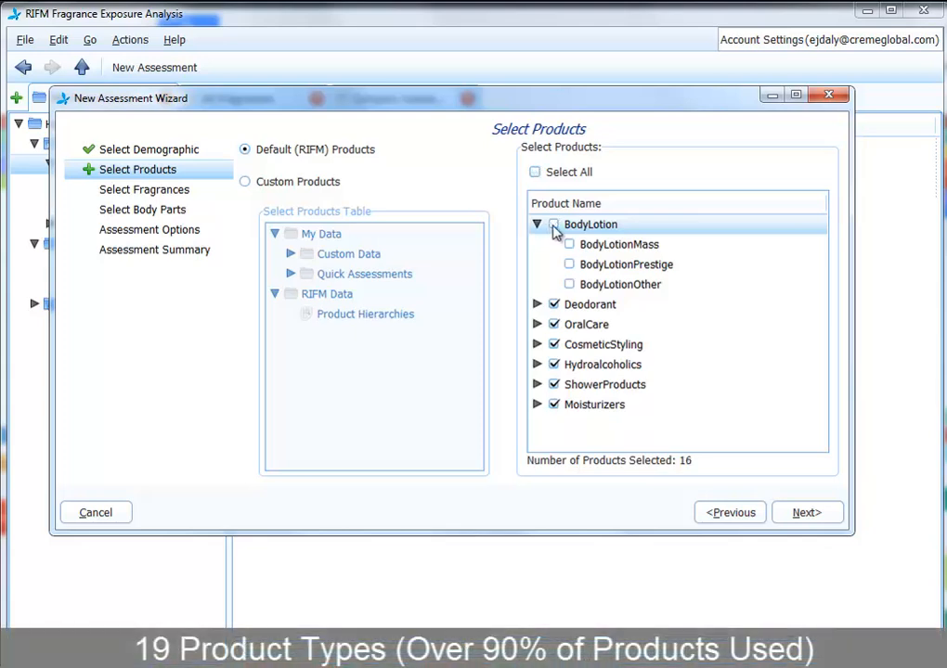
click(554, 226)
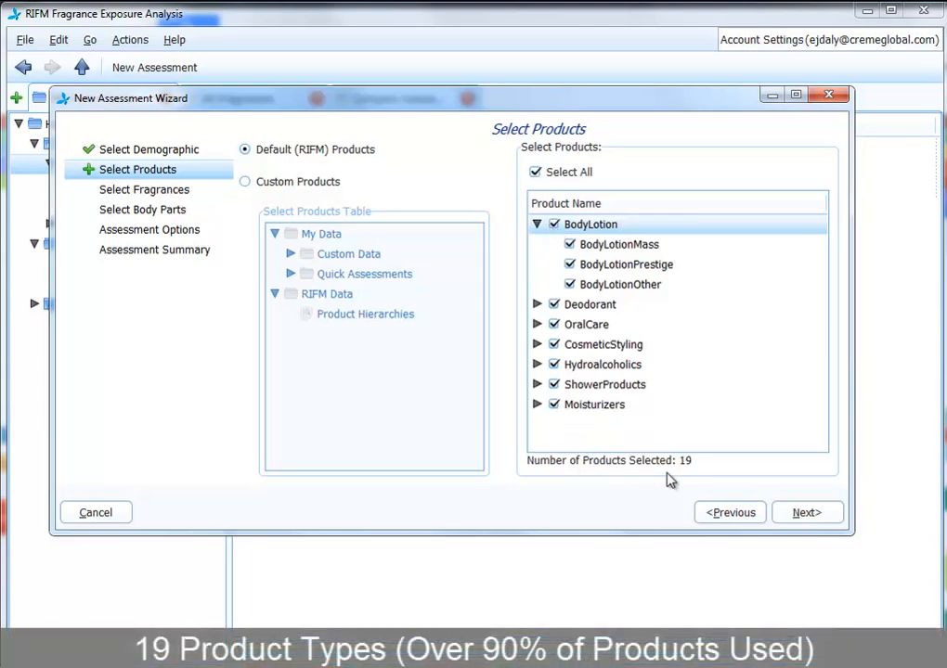
click(778, 512)
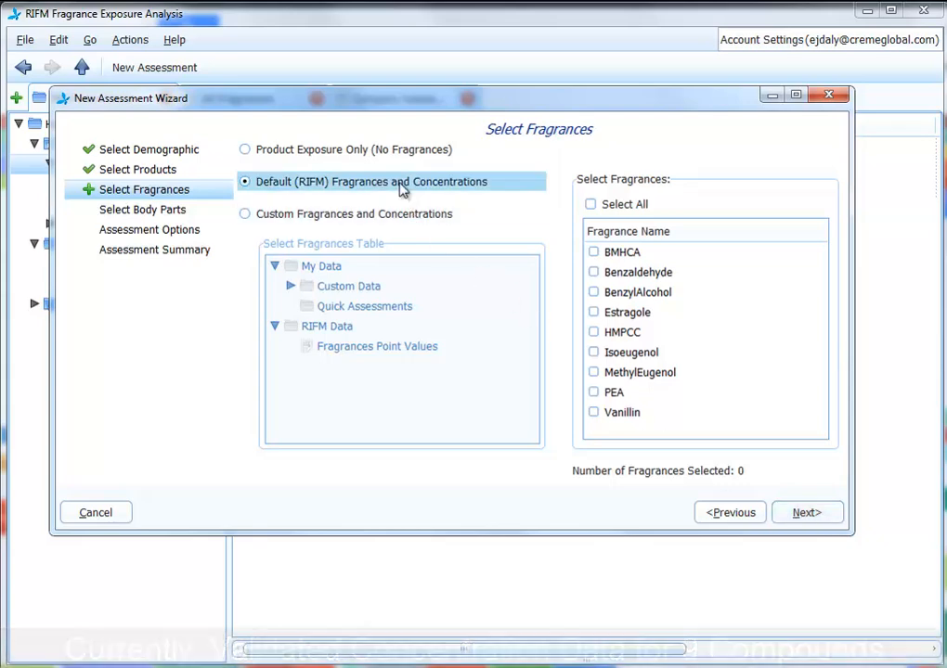
Select PEA and Vanillin from the default RIFM fragrances and concentrations, and proceed to the body parts.
click(594, 392)
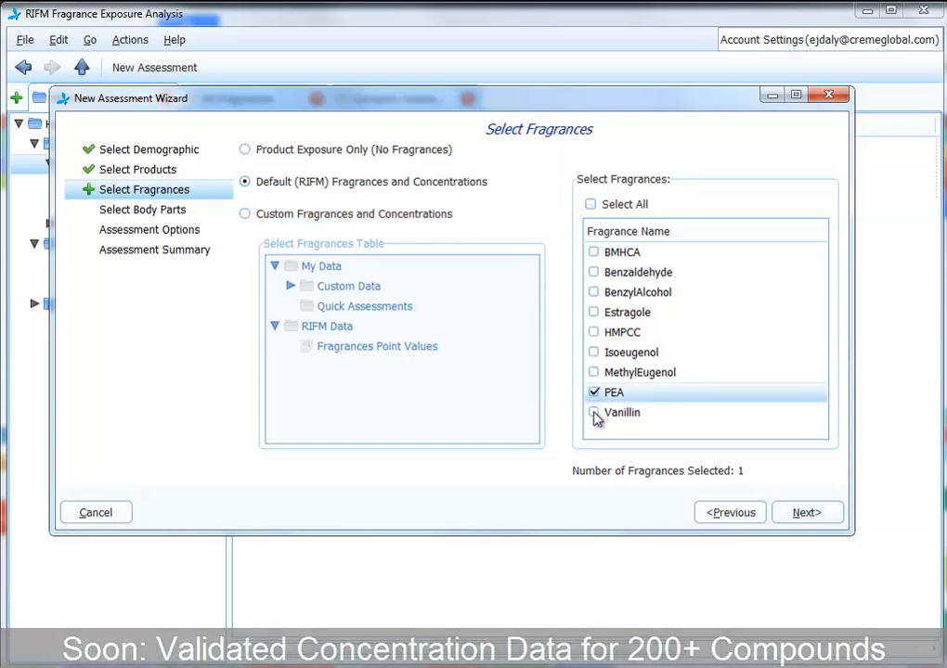
click(594, 412)
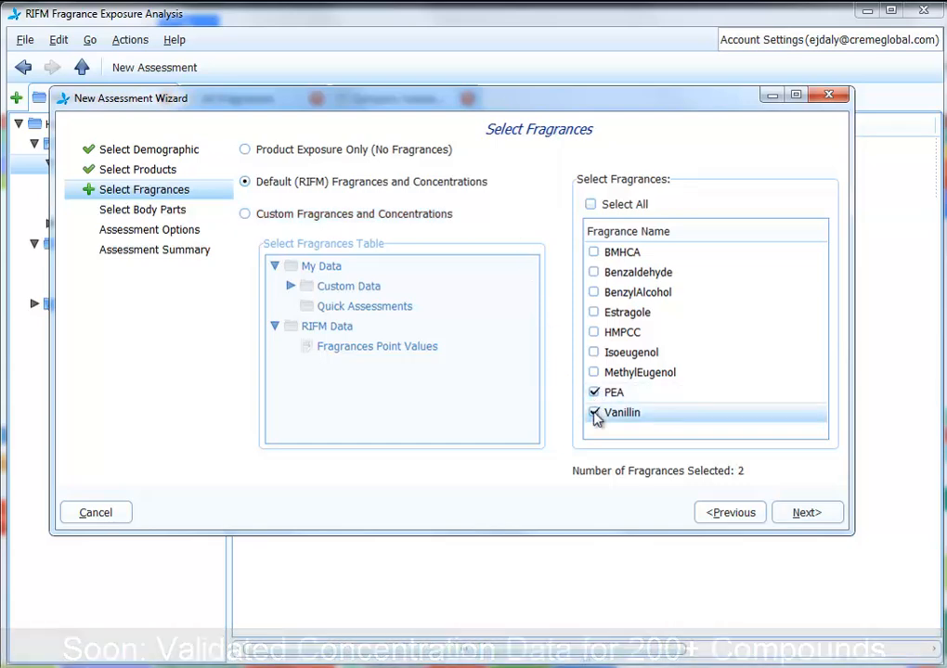
click(819, 517)
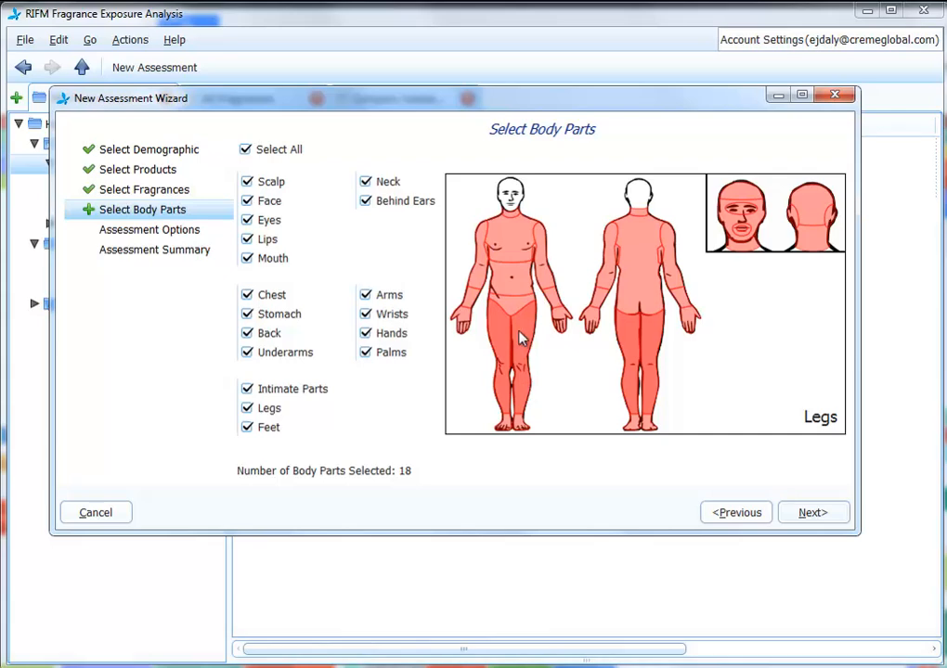
click(247, 152)
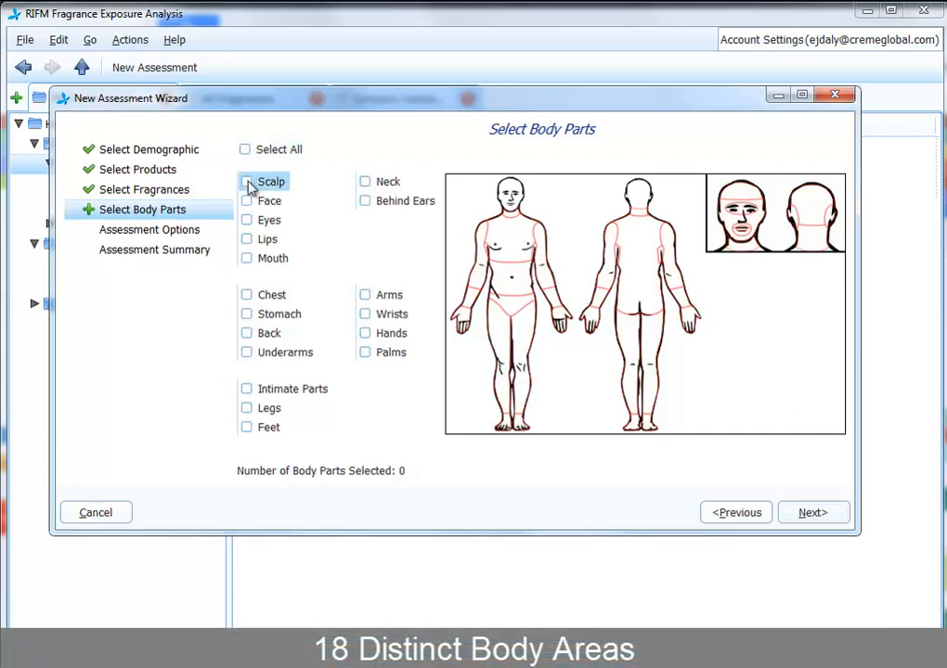
click(247, 183)
click(247, 201)
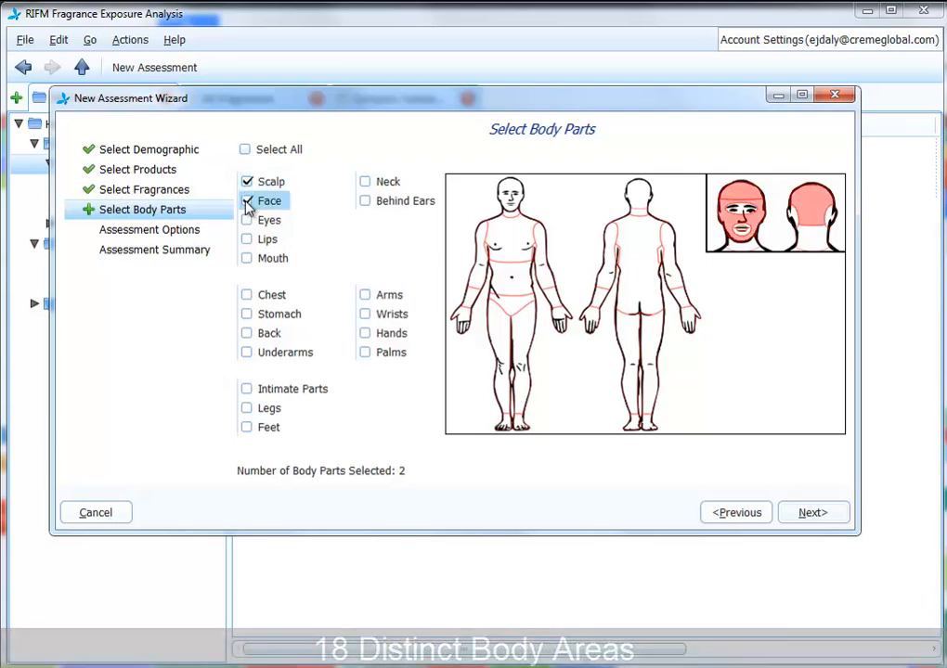
click(247, 221)
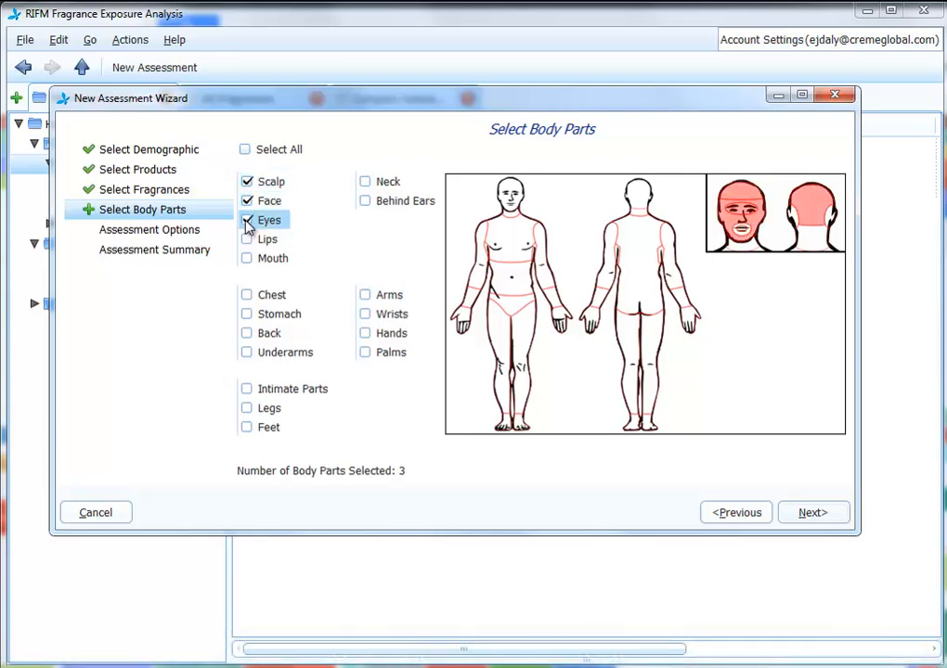
click(489, 242)
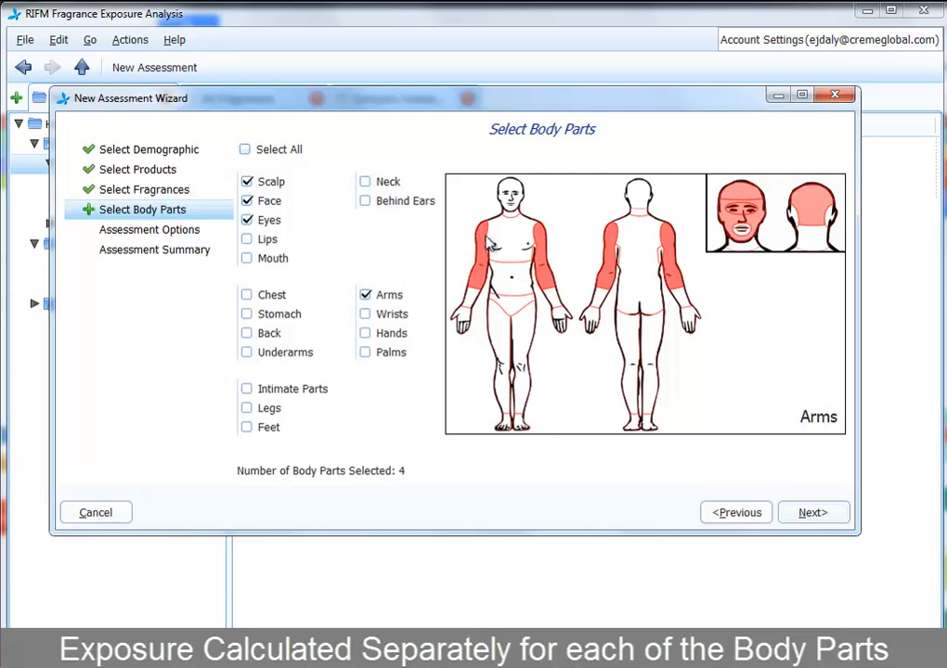
click(488, 235)
click(496, 243)
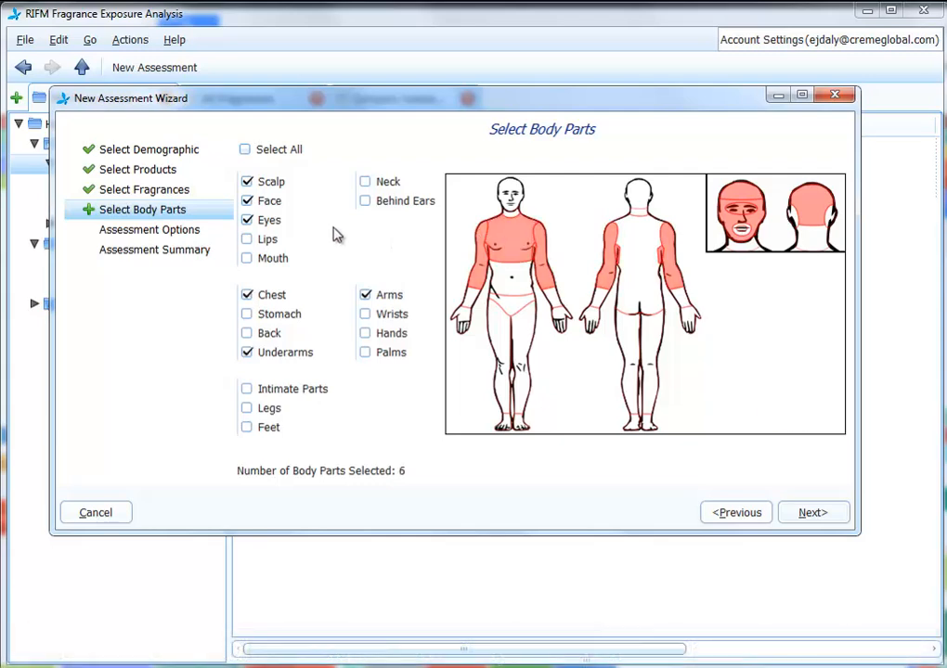
click(267, 152)
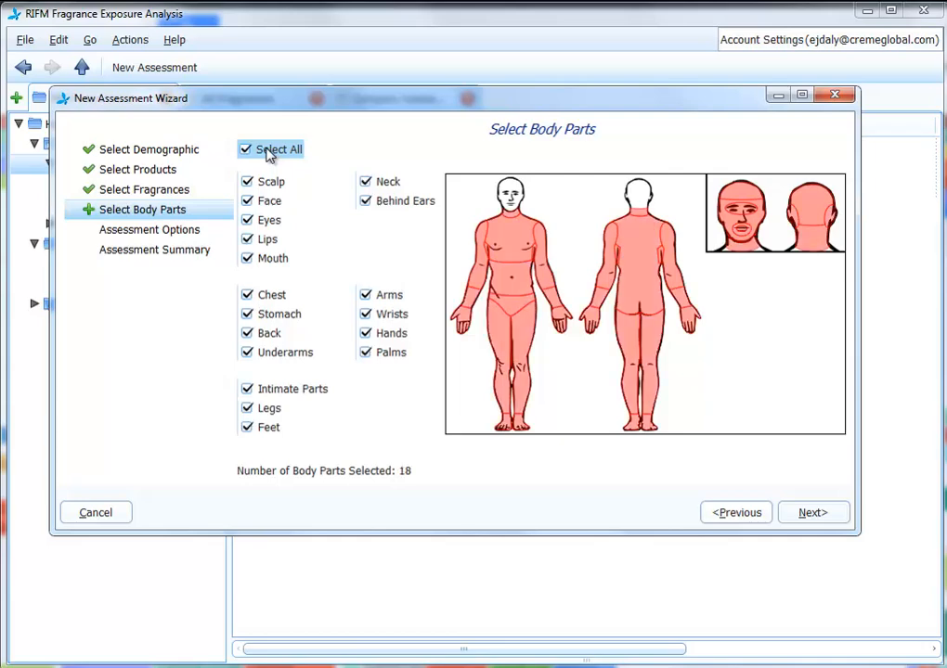
Accept all body parts and set the output file in My Assessments to "New Assessment of Exposure to PEA and Vanillin".
click(797, 518)
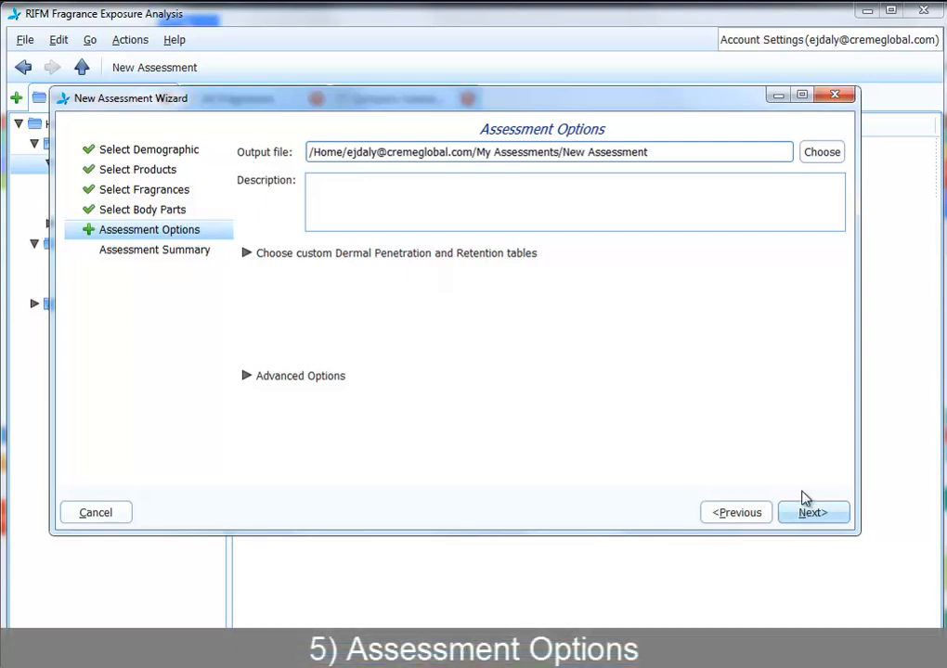
click(822, 158)
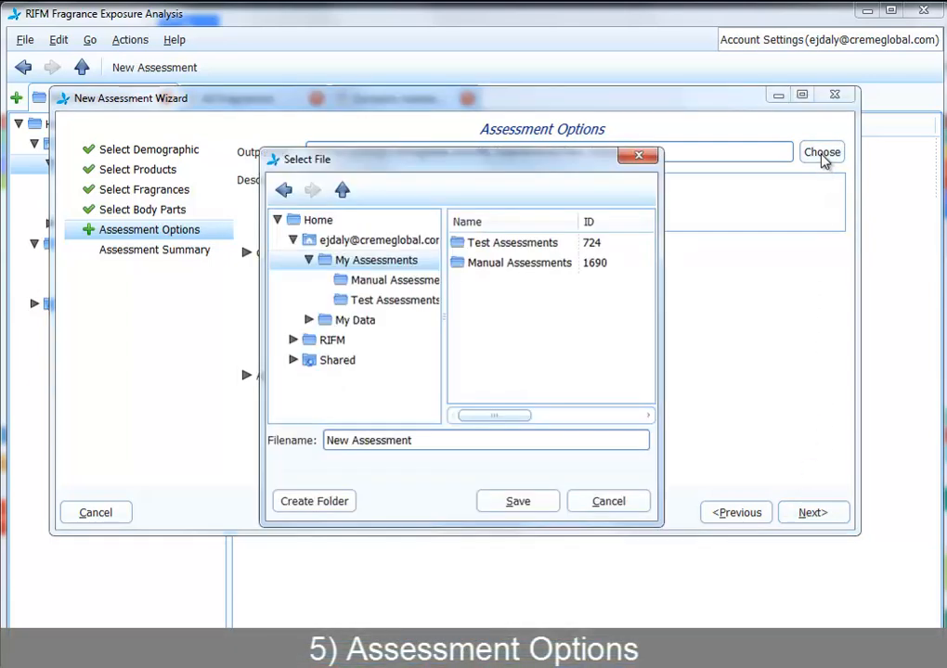
click(504, 439)
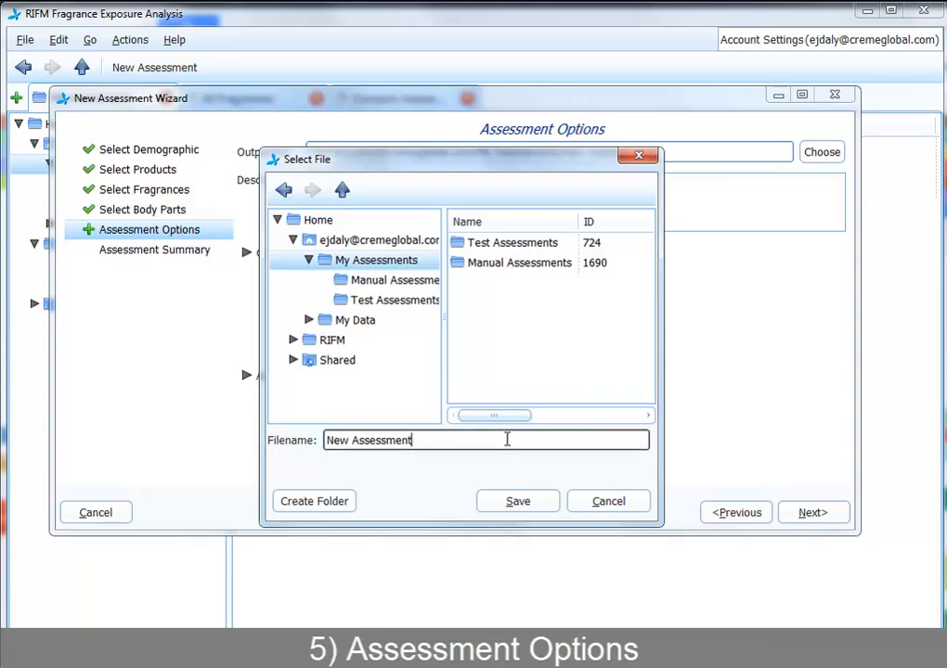
text(of Exp)
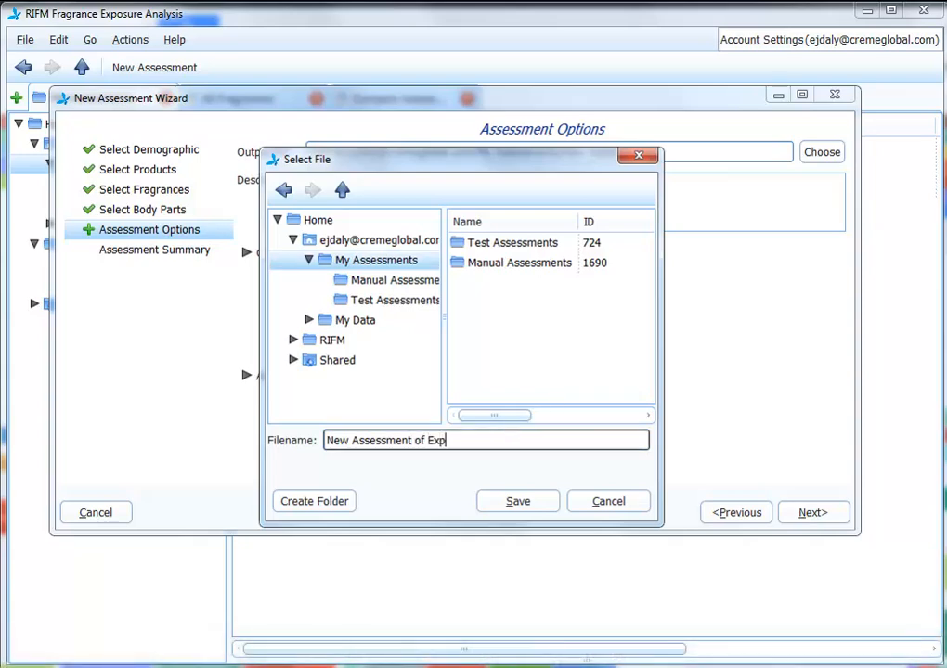
text(osure to PEA and Vanillin)
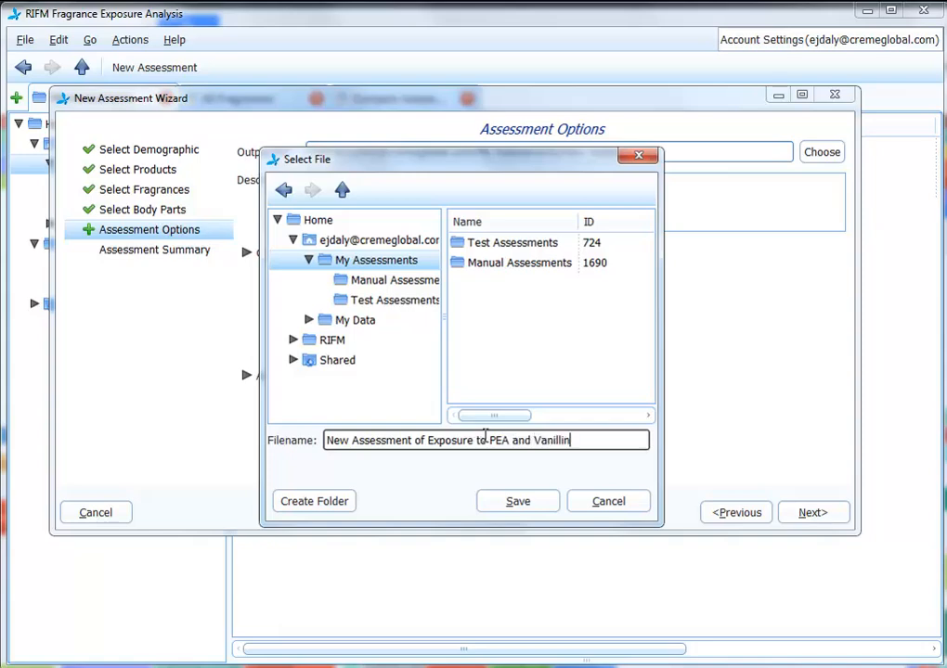
click(519, 510)
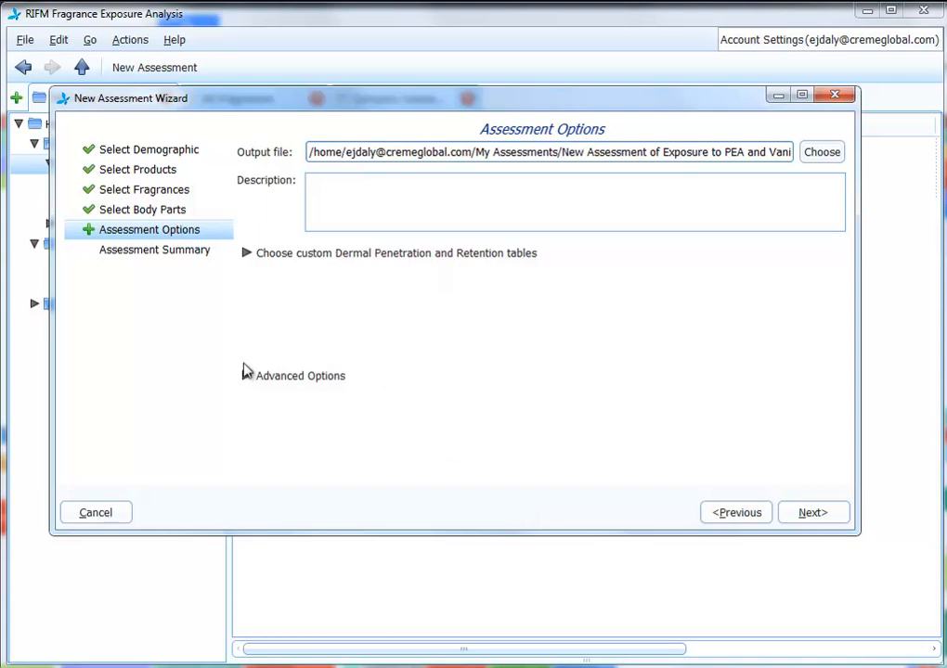
Set the simulated population size to 109338 and accept the remaining advanced options as they are.
click(247, 376)
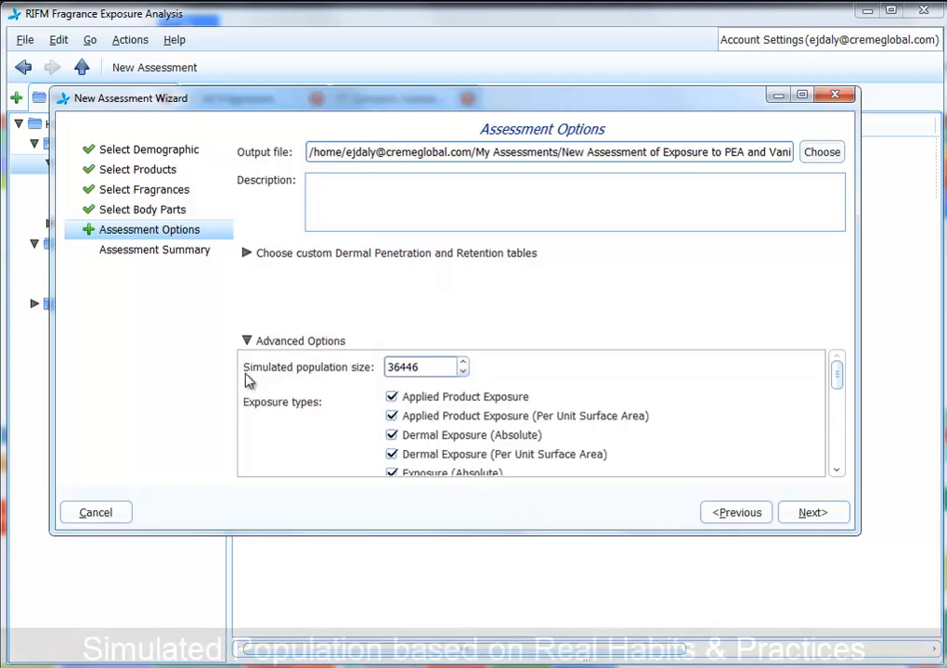
click(463, 363)
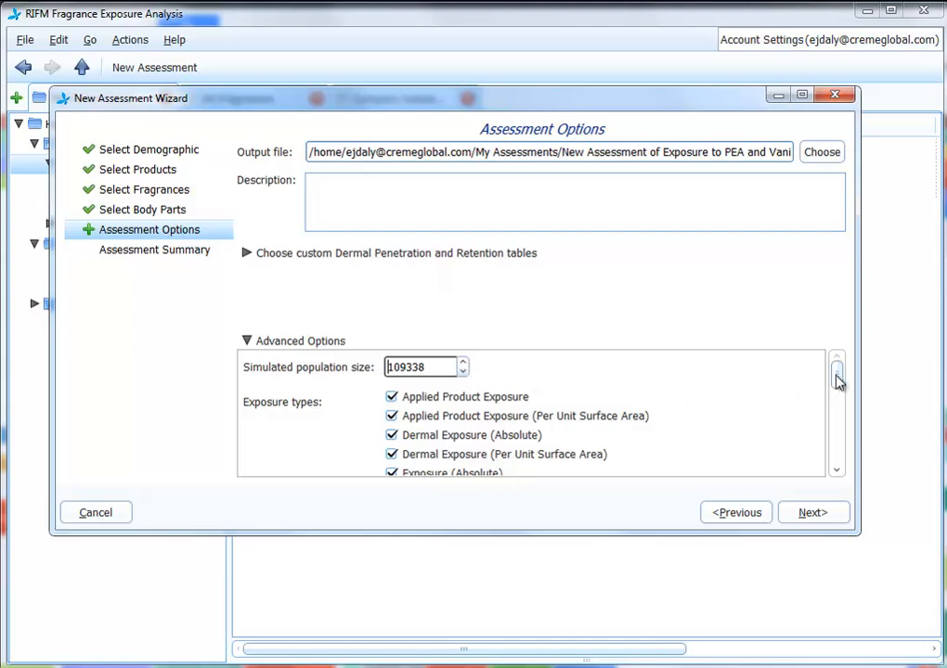
drag(838, 378, 838, 391)
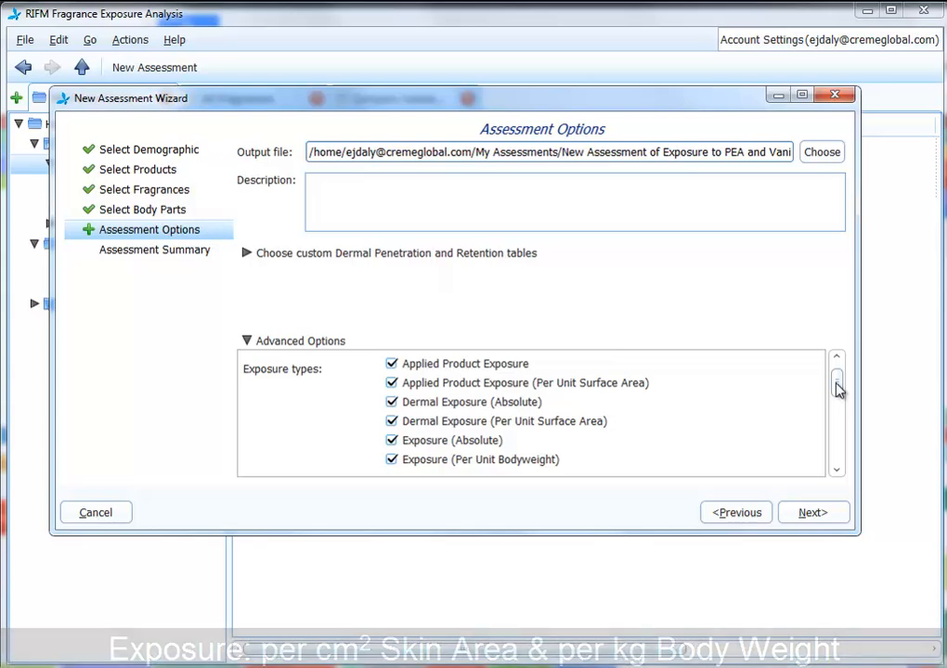
drag(838, 390, 847, 416)
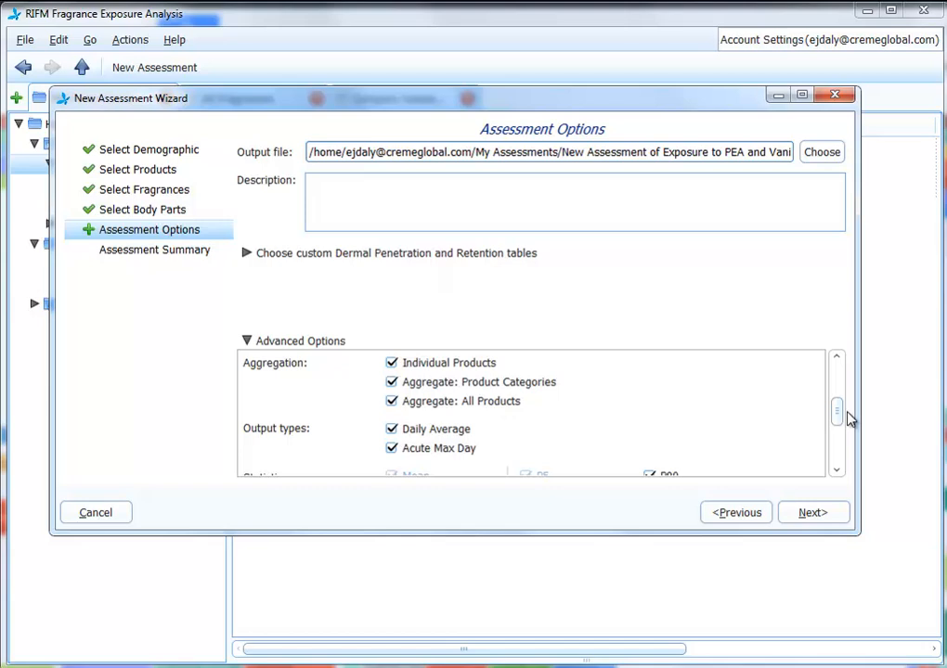
drag(838, 414, 838, 427)
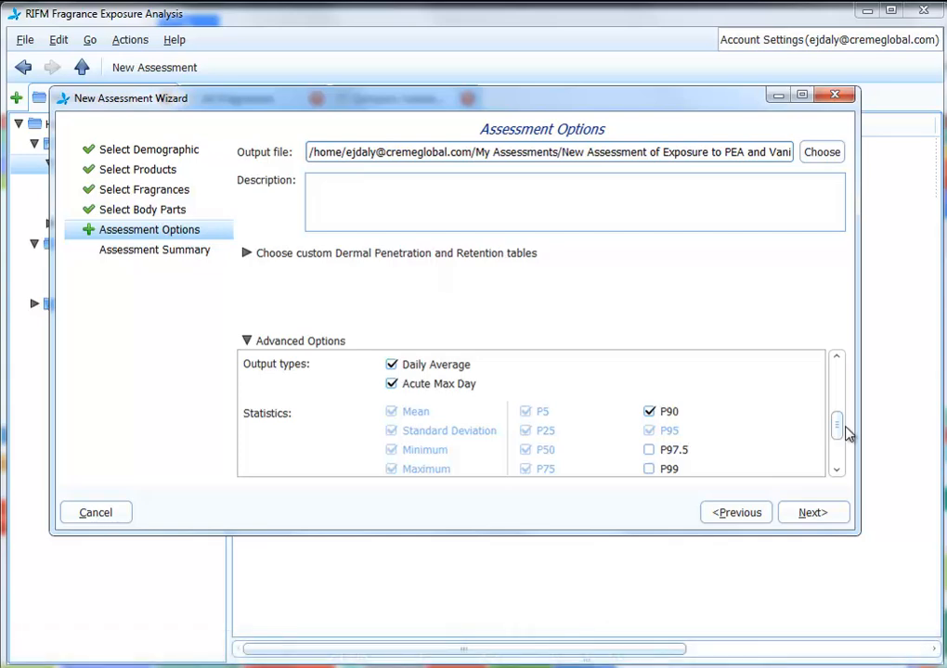
drag(846, 434, 846, 446)
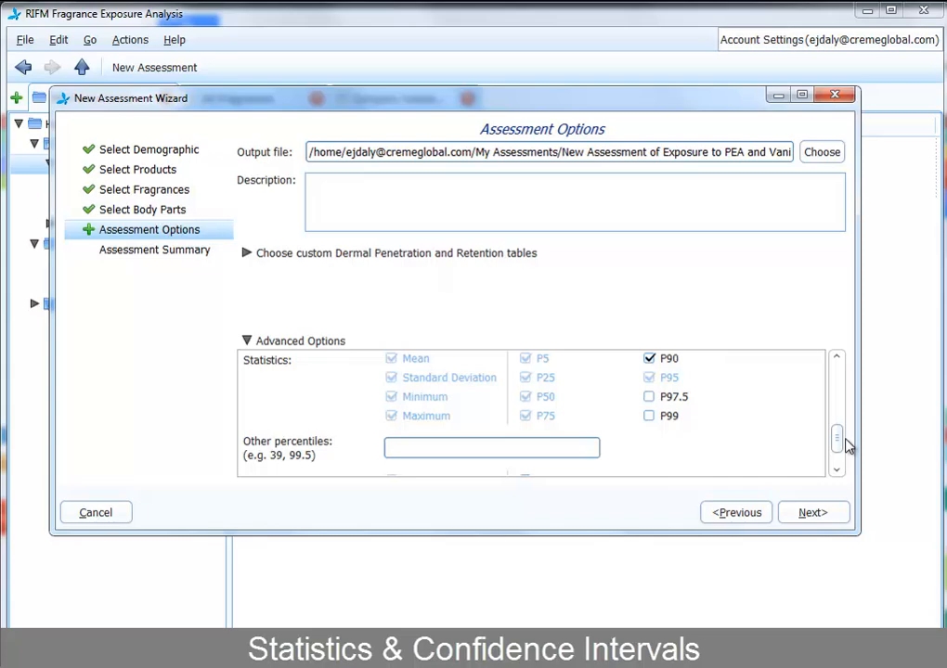
drag(847, 447, 847, 458)
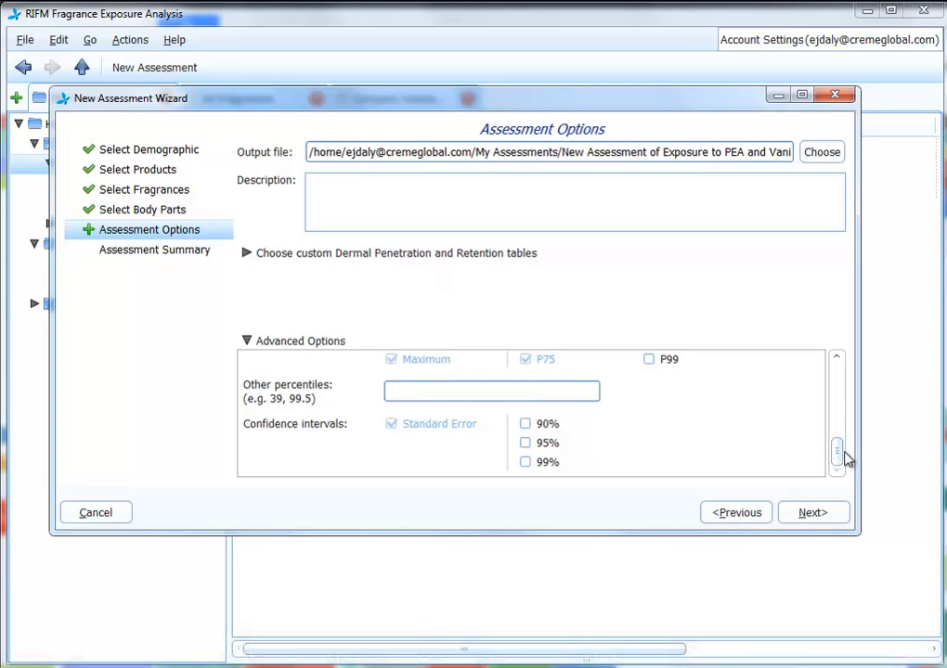
click(822, 513)
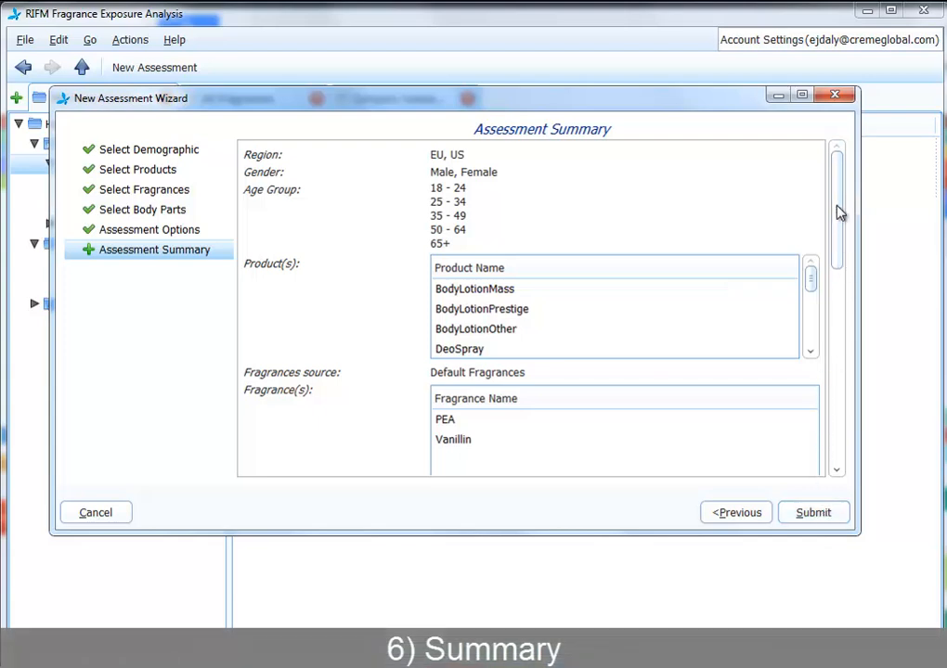
Submit the assessment from its summary and widen the Name column in the My Assessments list to fit the full name.
mouse_move(835, 211)
mouse_down()
mouse_move(826, 308)
mouse_move(838, 414)
mouse_move(831, 205)
mouse_up()
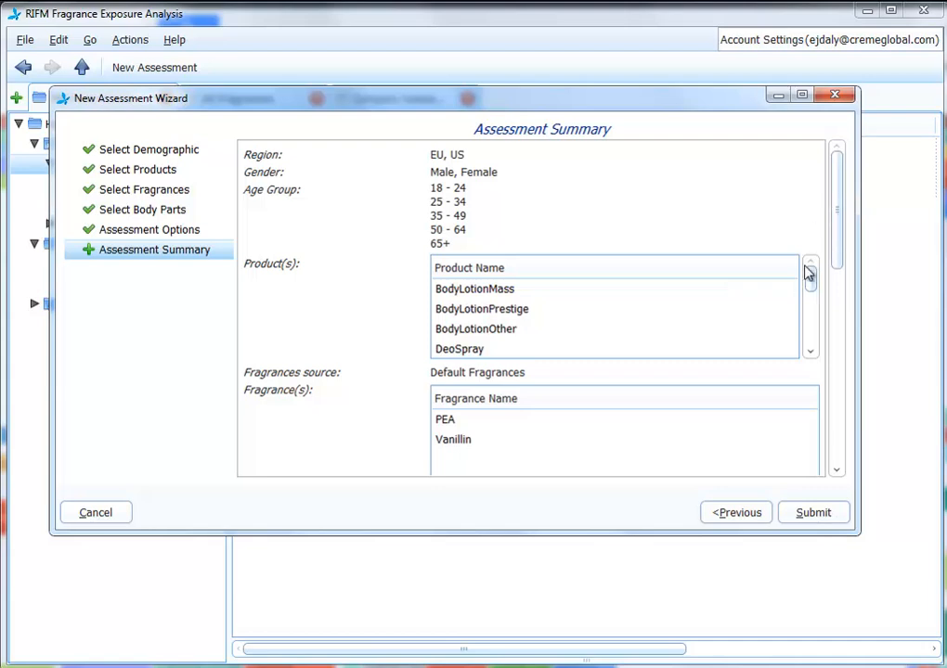
click(814, 513)
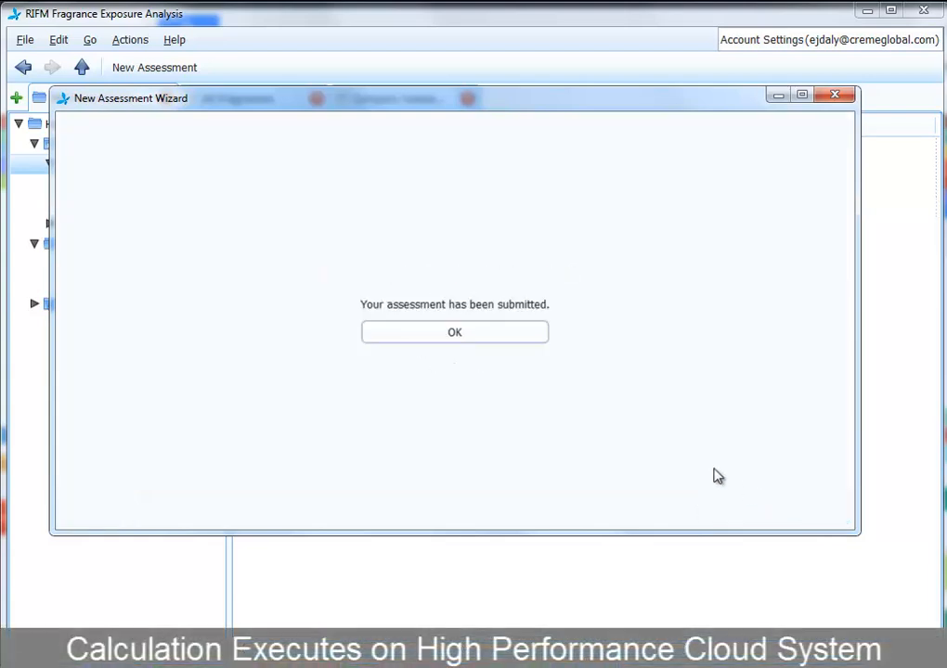
click(469, 344)
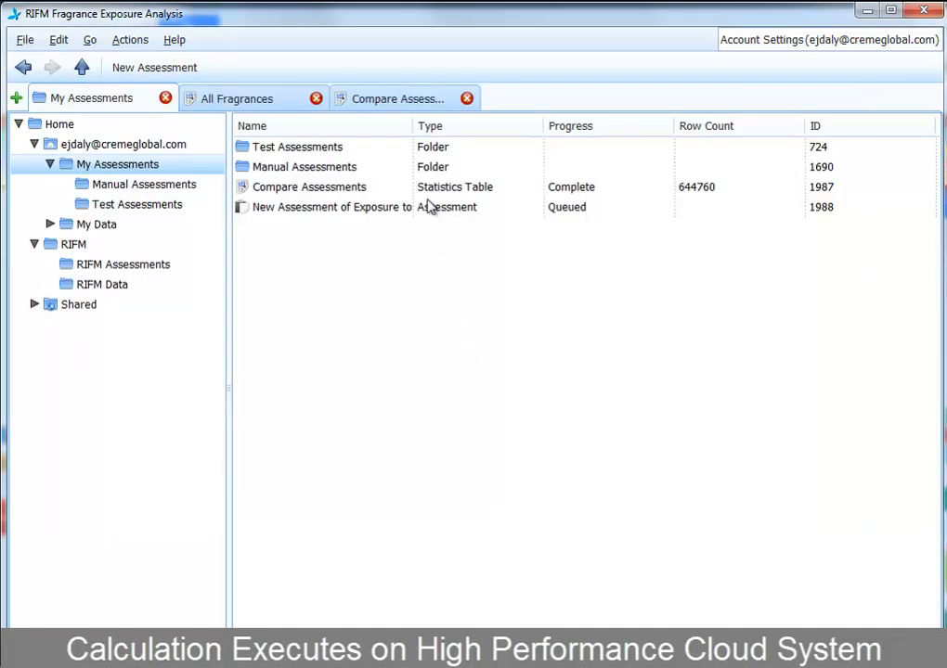
drag(411, 124, 503, 131)
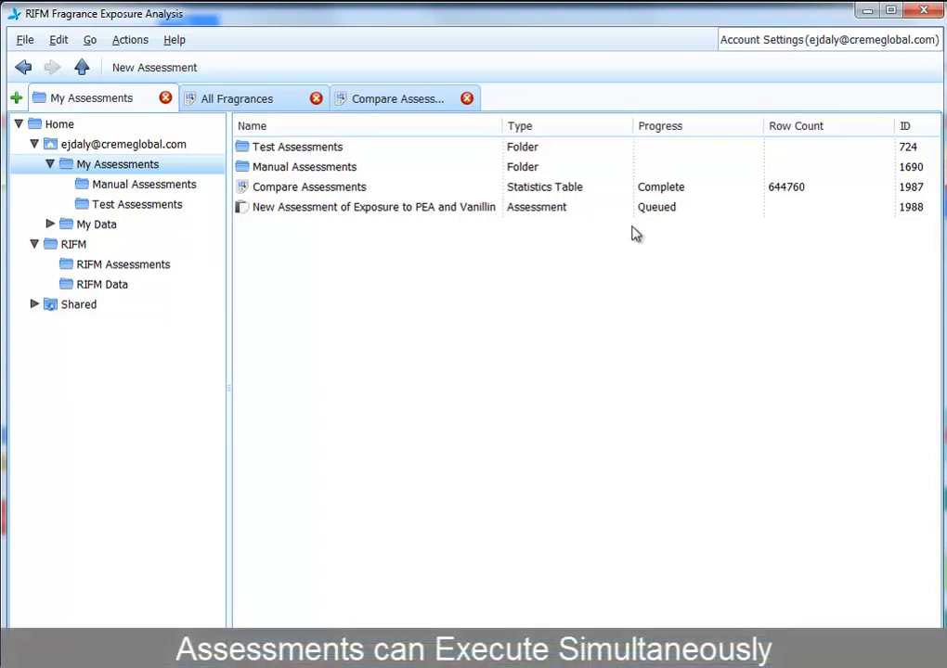
click(656, 209)
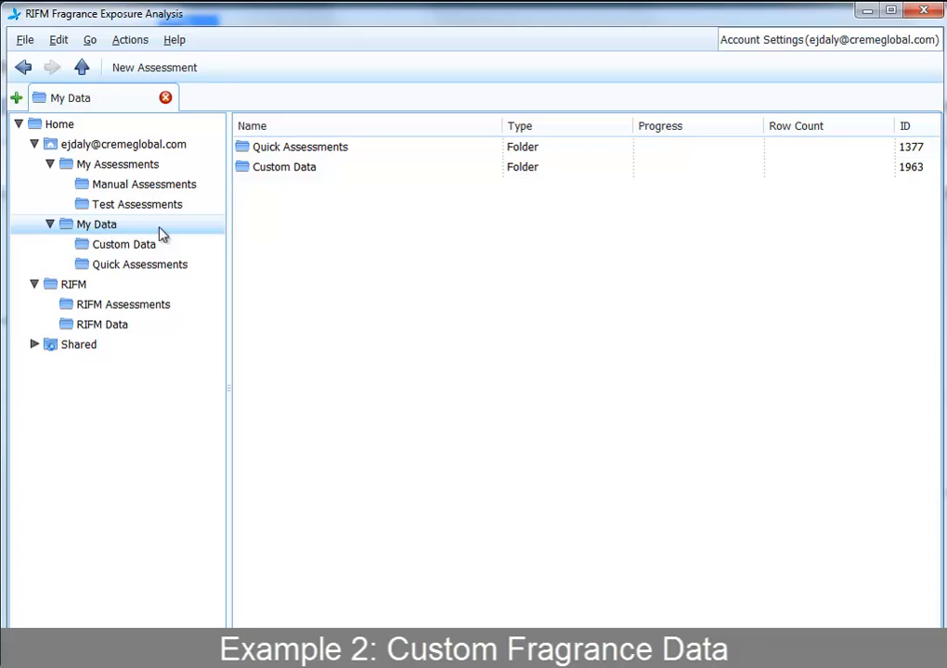
Create a fragrances table named "Estragole Fragrance Concentrations" in the My Data folder.
right_click(343, 232)
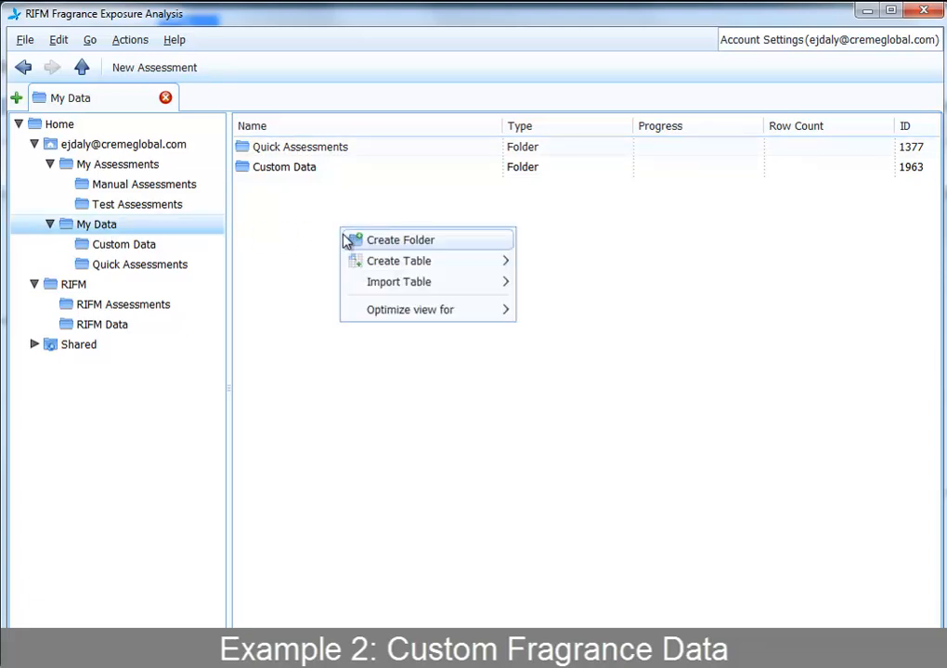
mouse_move(393, 261)
click(550, 288)
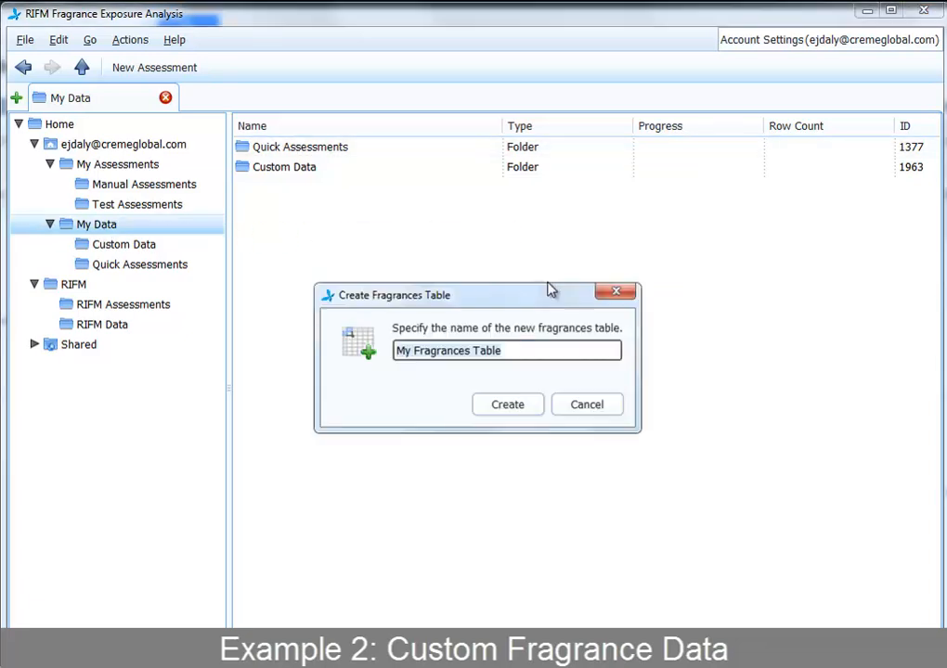
text(Estra)
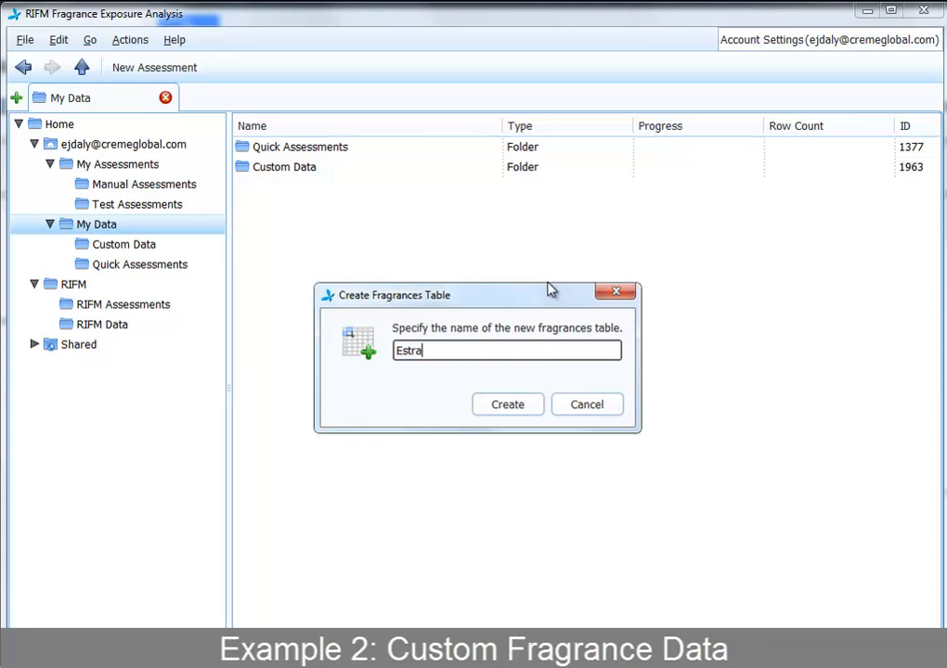
text(gole F)
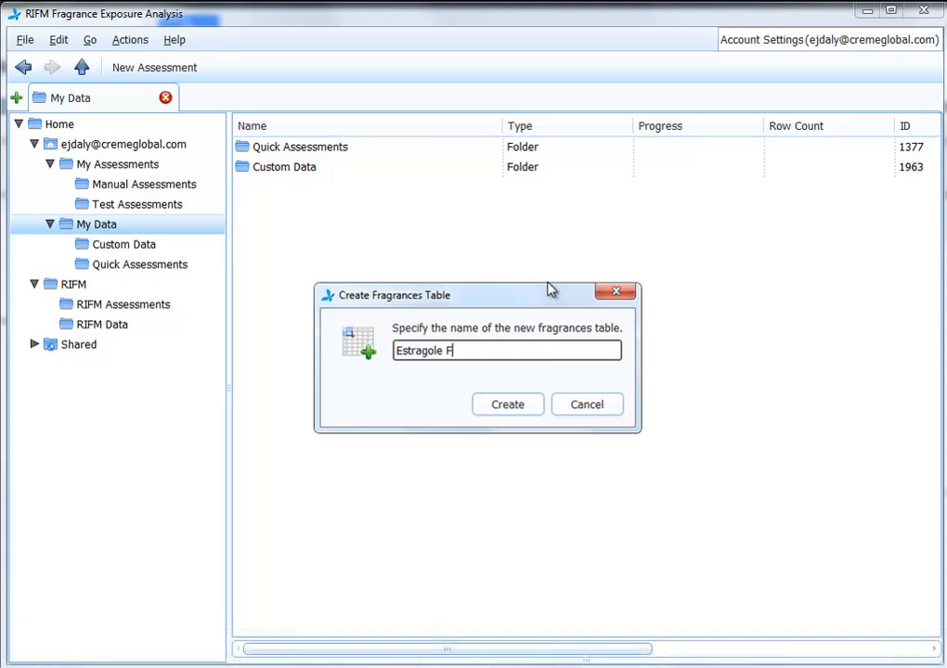
text(ragrance Conc)
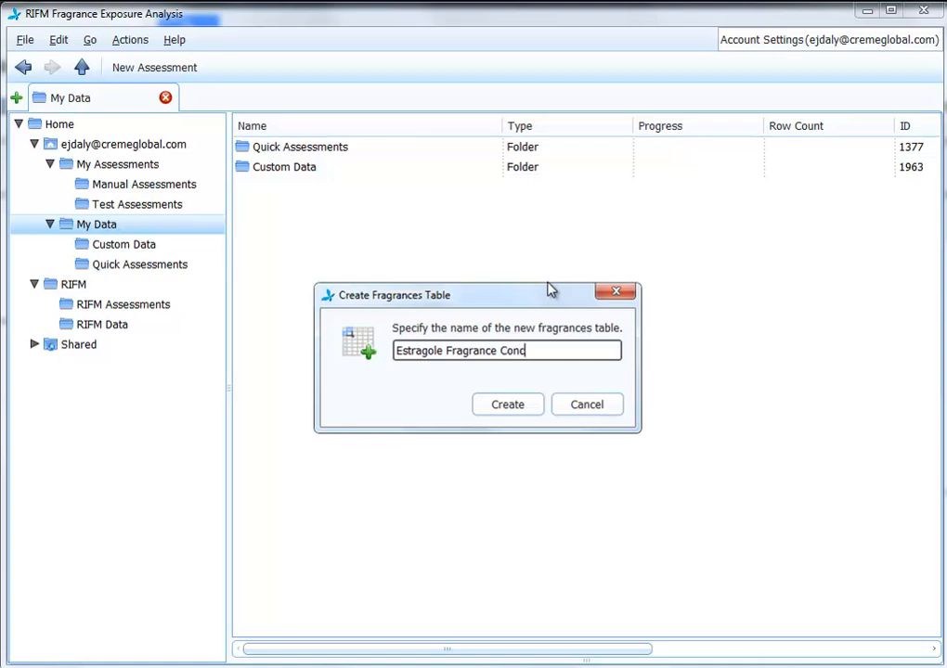
text(entrations)
click(525, 406)
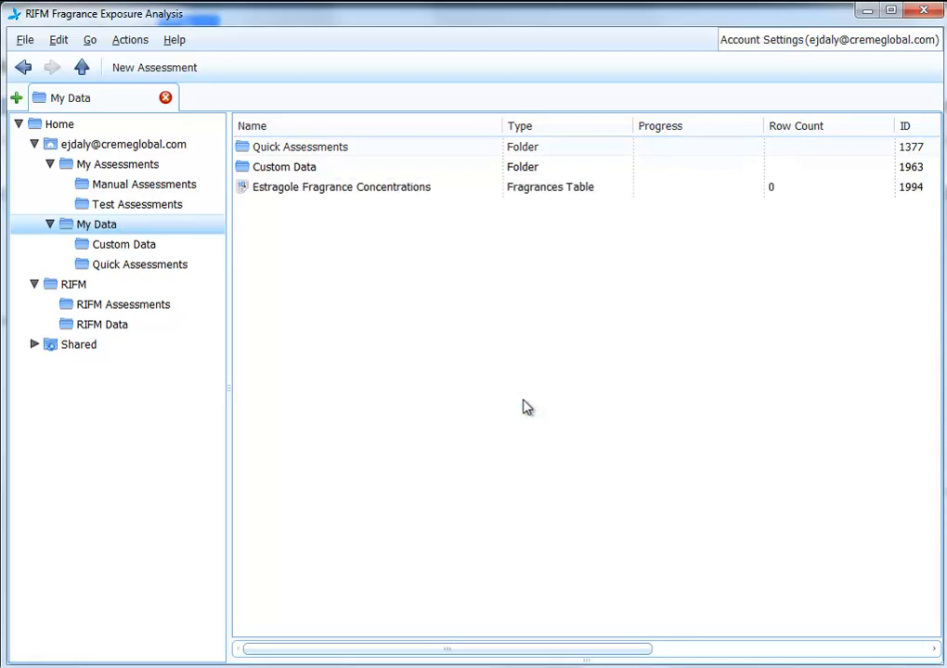
Open the Estragole Fragrance Concentrations table and widen its Product column to fit the full product names.
click(355, 195)
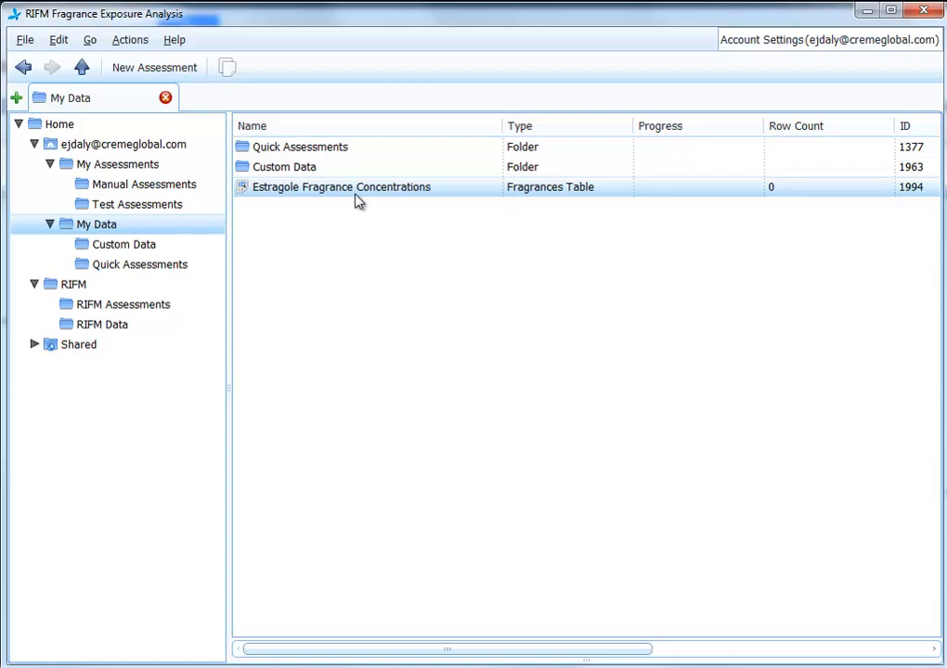
right_click(355, 195)
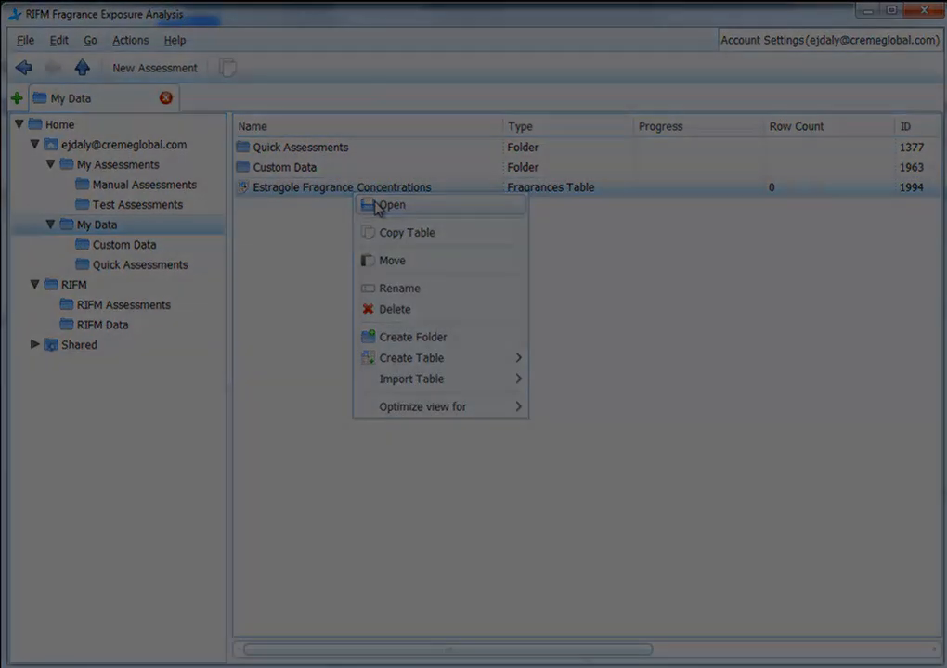
click(390, 205)
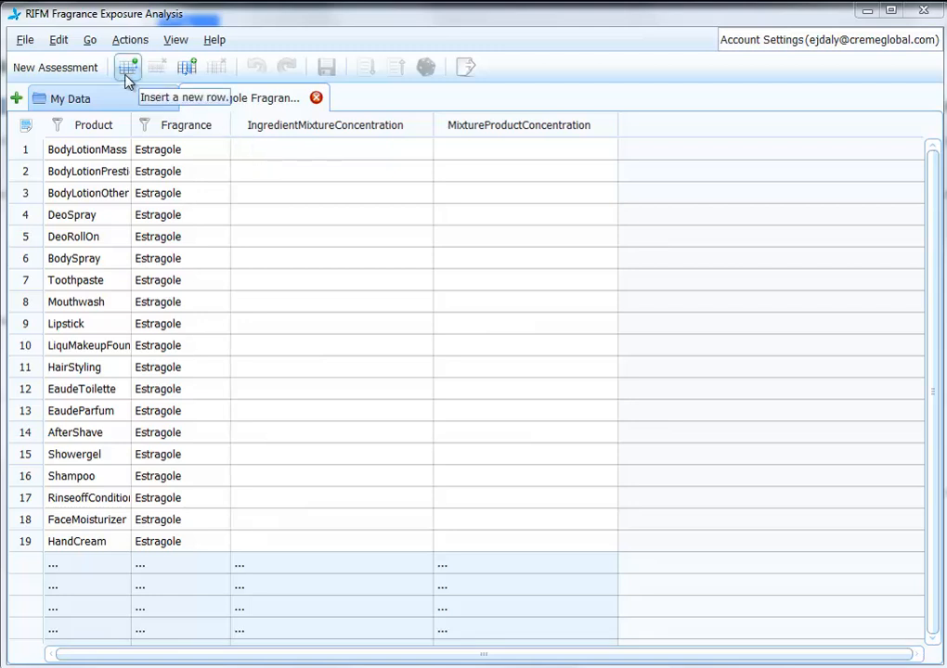
drag(131, 124, 169, 124)
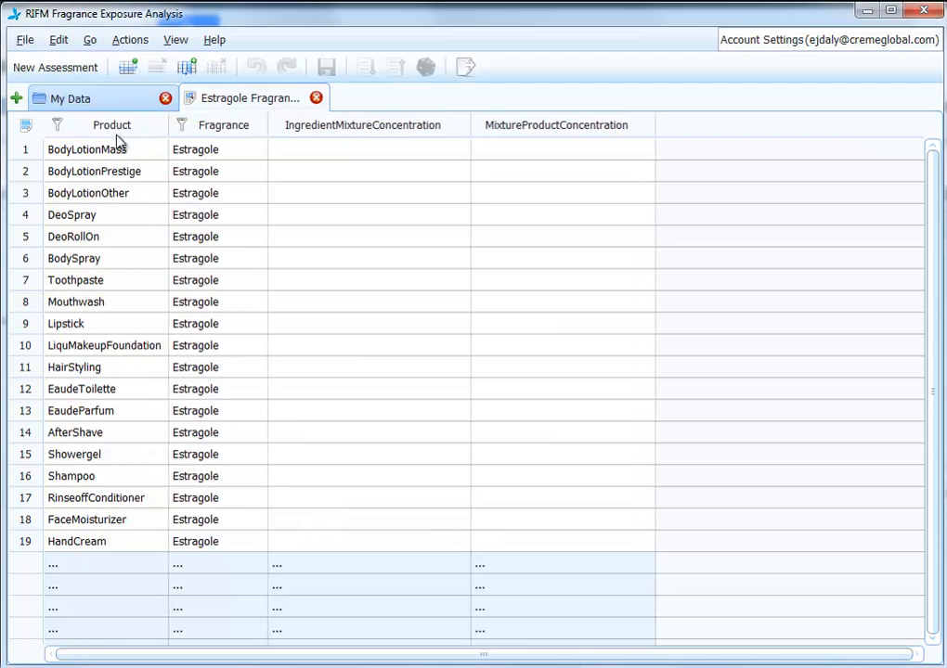
Look through the product names offered by the Product column's filter, leaving all of them selected.
click(58, 127)
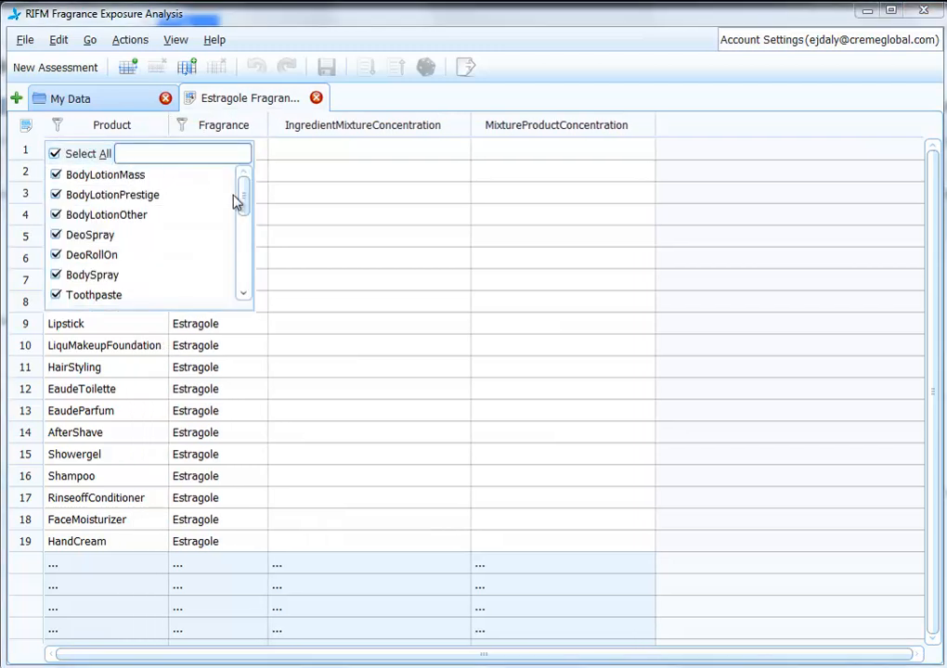
mouse_move(246, 200)
mouse_down()
mouse_move(245, 283)
mouse_move(248, 185)
mouse_up()
click(125, 132)
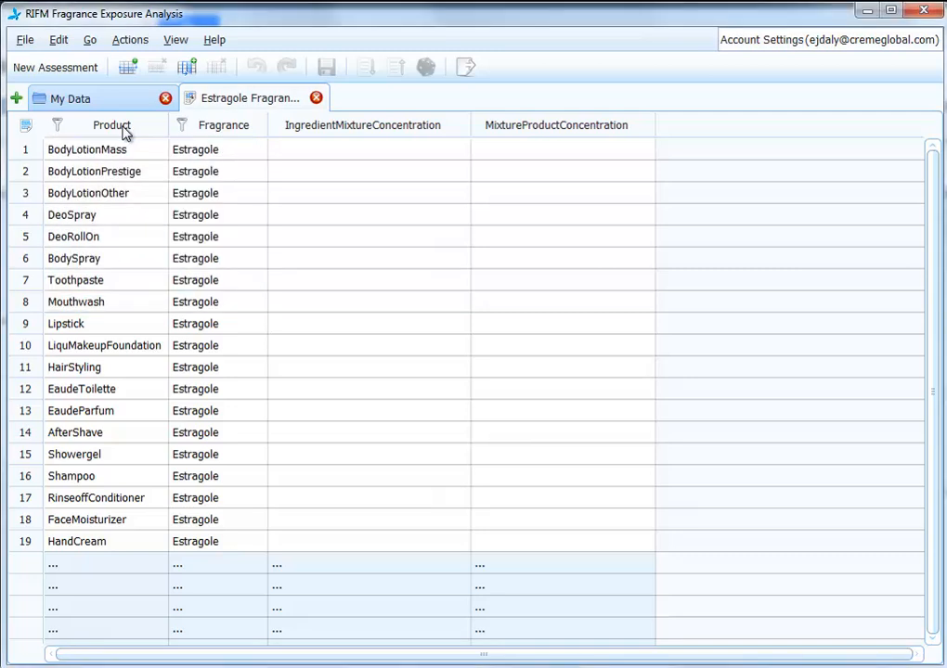
Set the IngredientMixtureConcentration of BodyLotionMass and BodyLotionPrestige to 0.002.
click(368, 148)
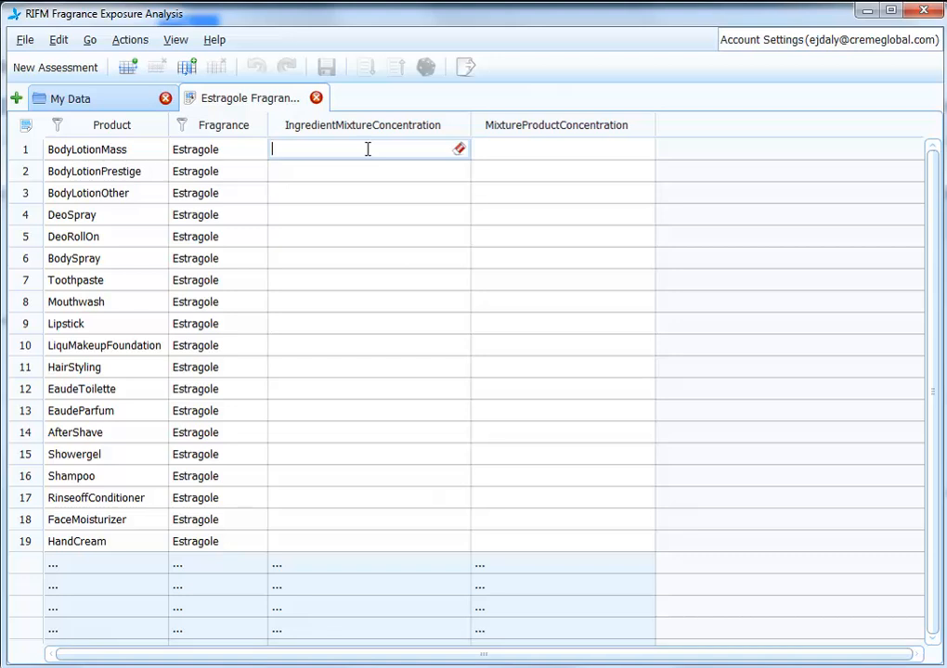
text(0.002)
key(Return)
key(Down)
text(0.00)
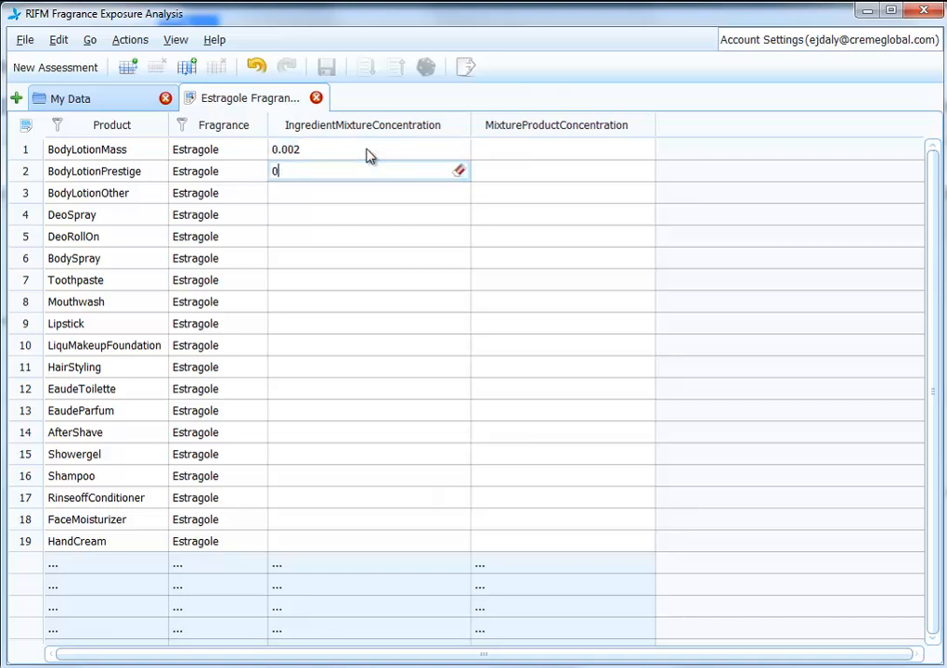
text(2)
key(Return)
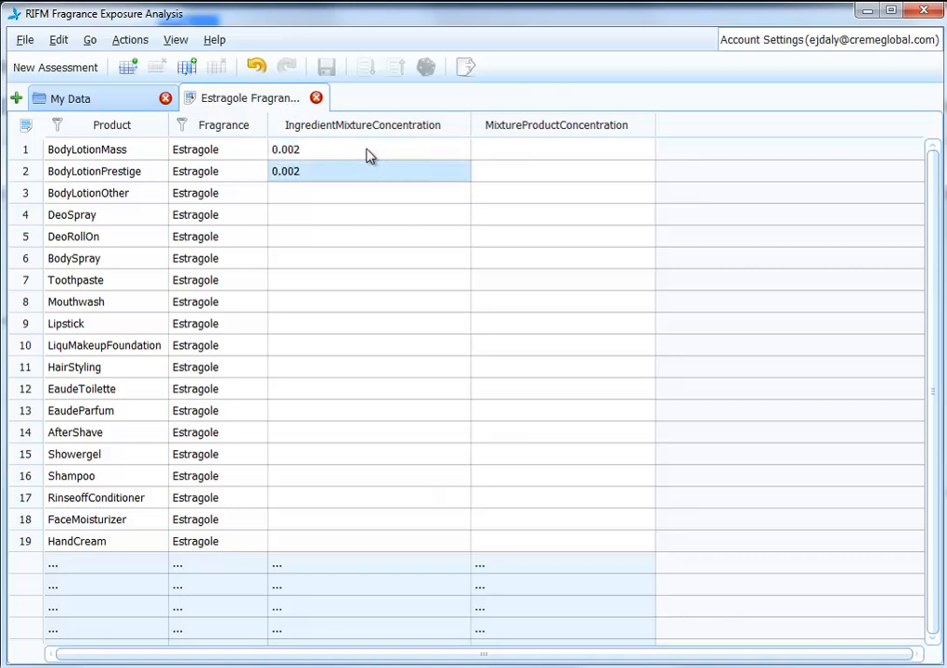
Set the MixtureProductConcentration of BodyLotionMass, BodyLotionPrestige and BodyLotionOther to 0.004.
key(Right)
key(Up)
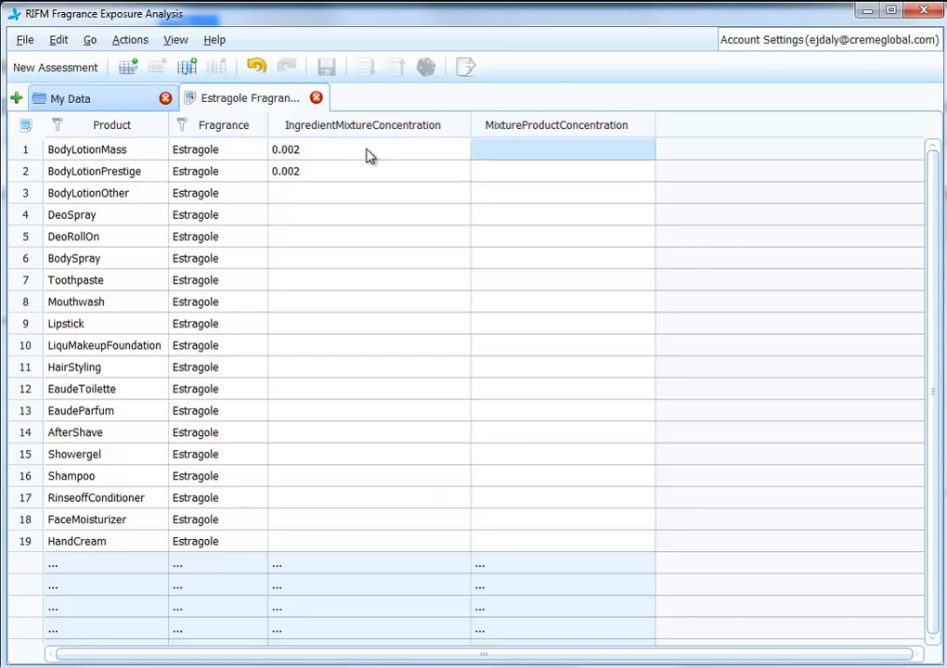
text(0.004)
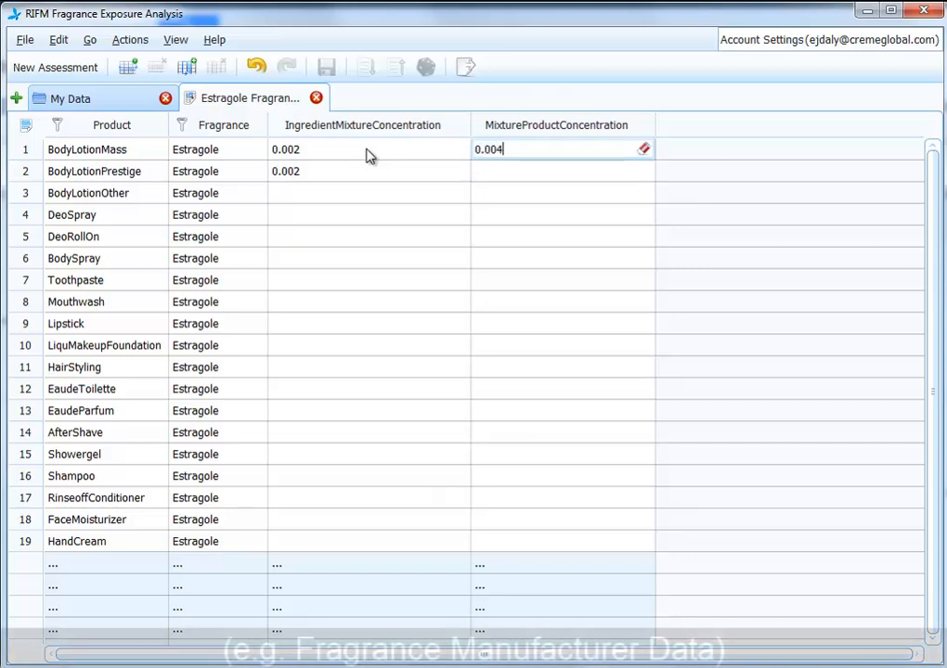
key(Return)
text(0.004)
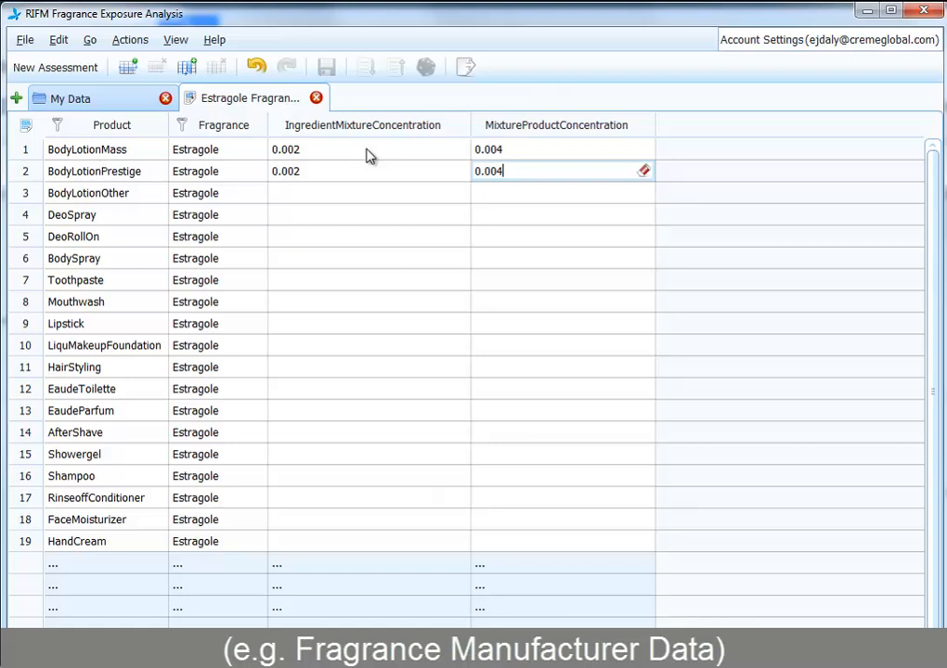
key(Return)
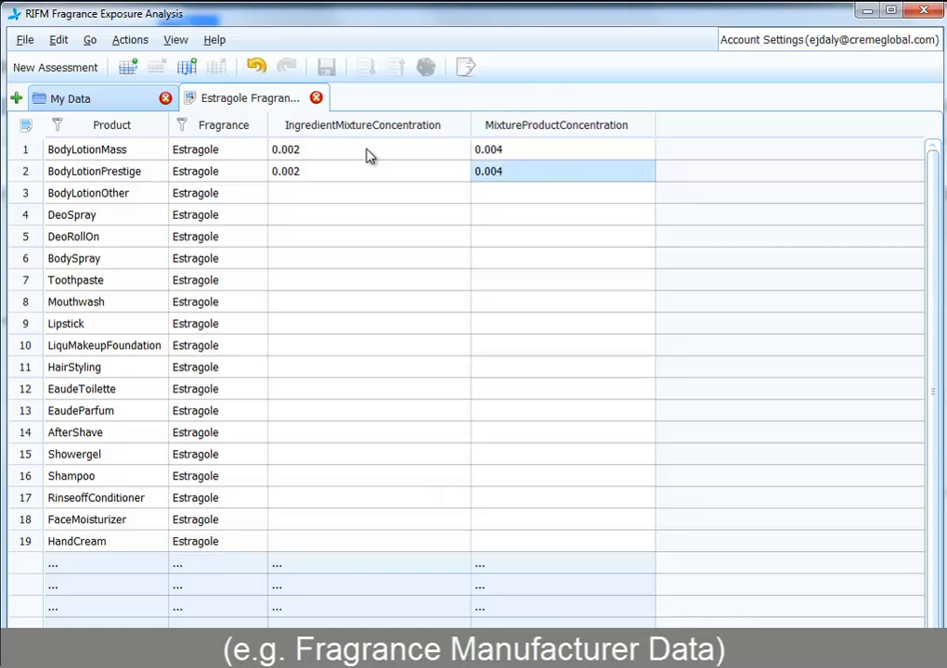
key(Down)
text(0.004)
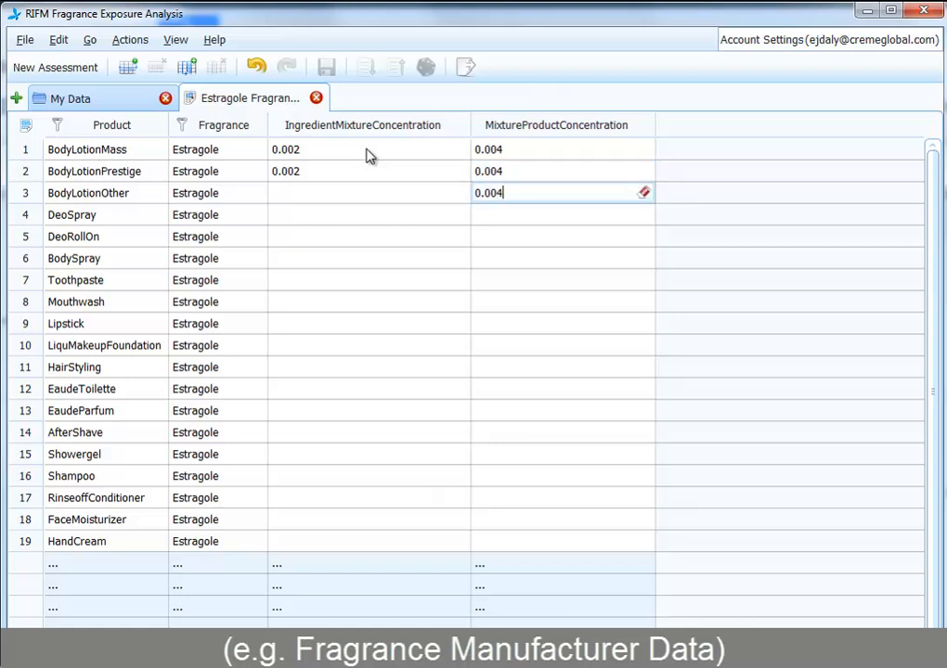
key(Return)
Set the MixtureProductConcentration of DeoSpray, DeoRollOn and BodySpray to 0.01.
key(Down)
text(0.)
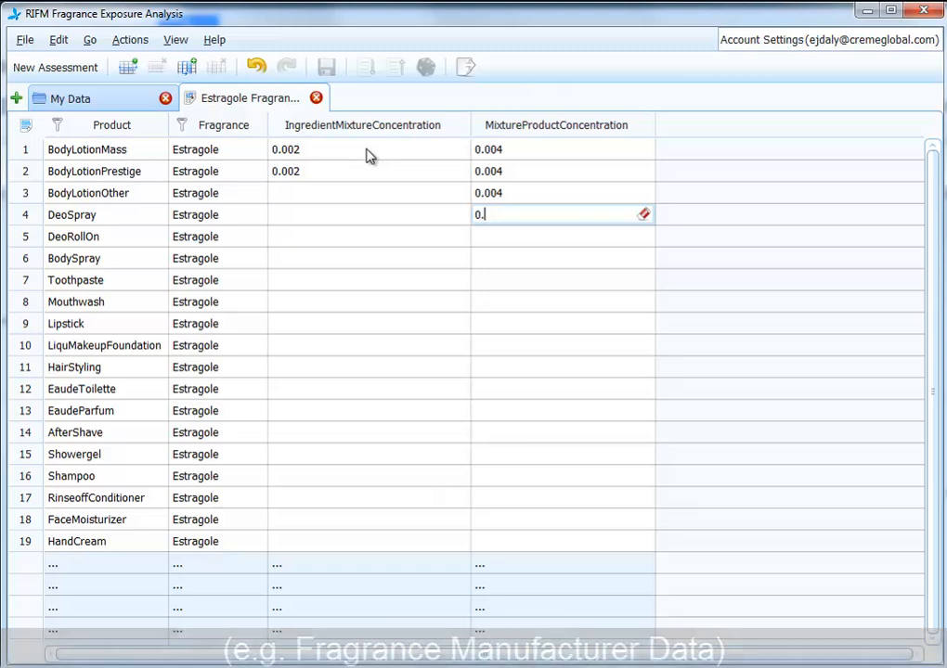
text(01)
key(Return)
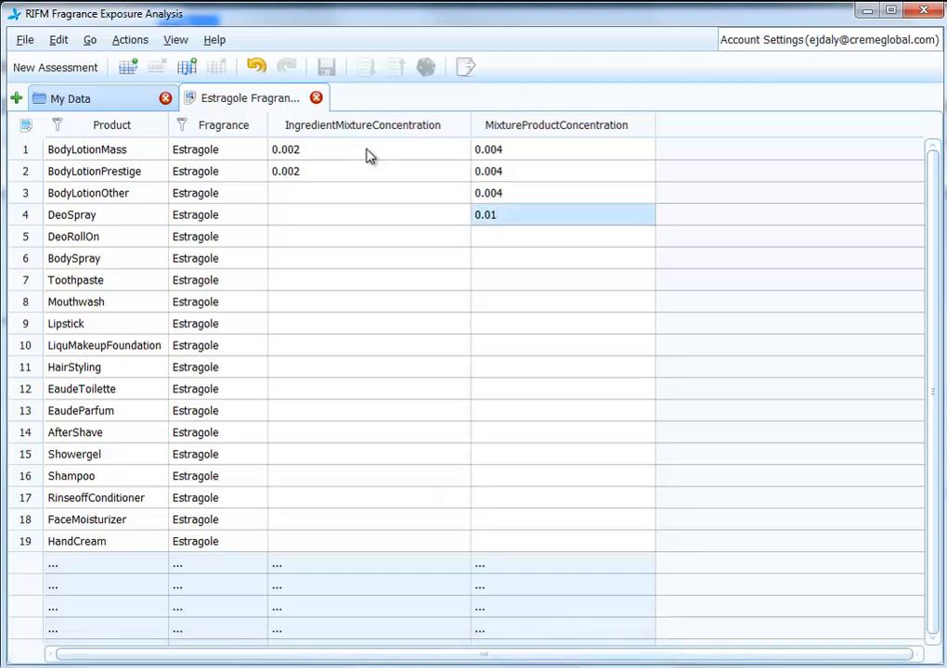
key(Down)
text(0.01)
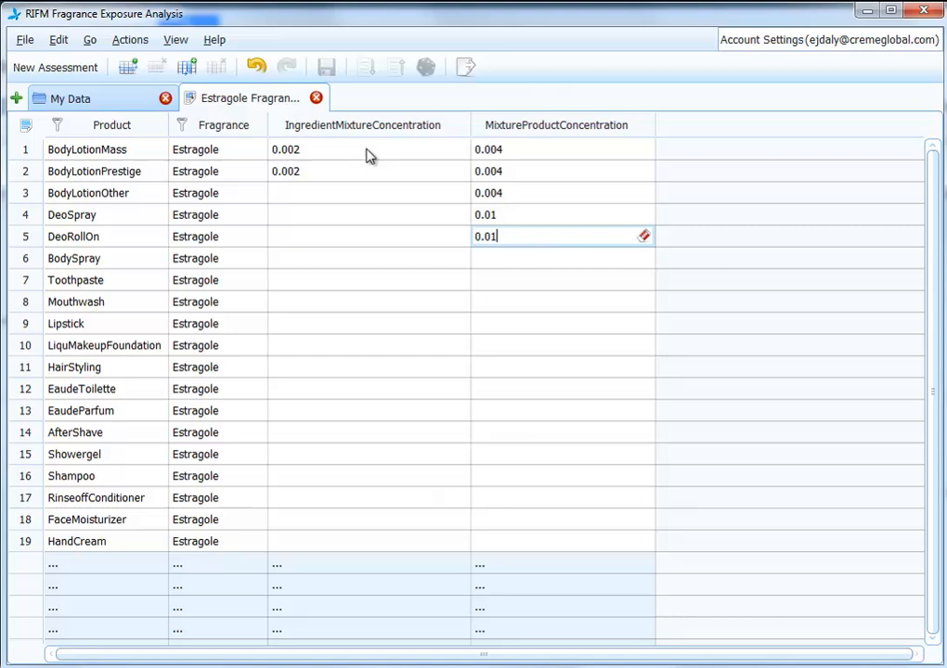
key(Return)
key(Down)
text(0.01)
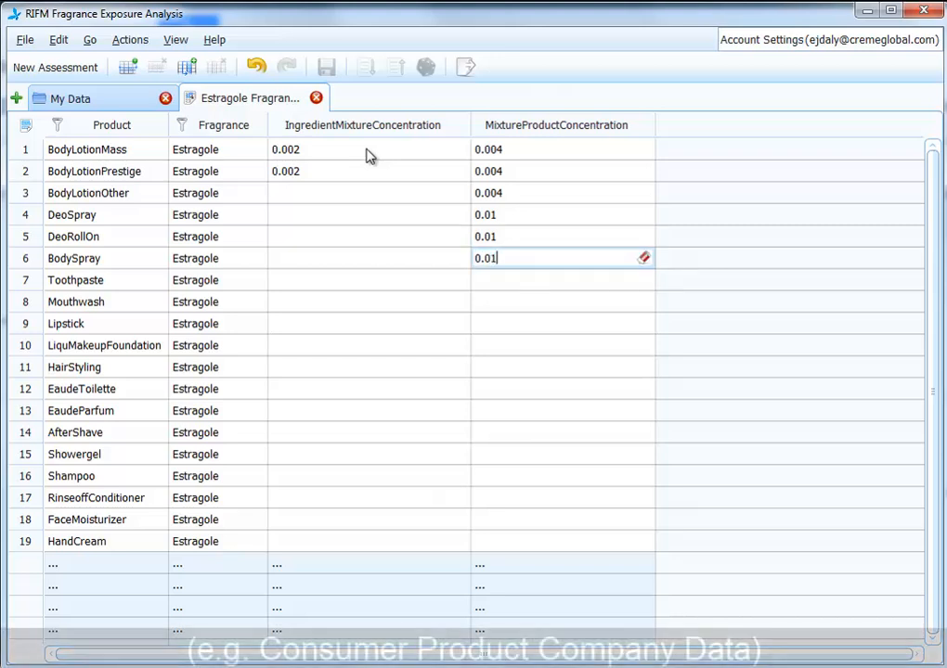
key(Return)
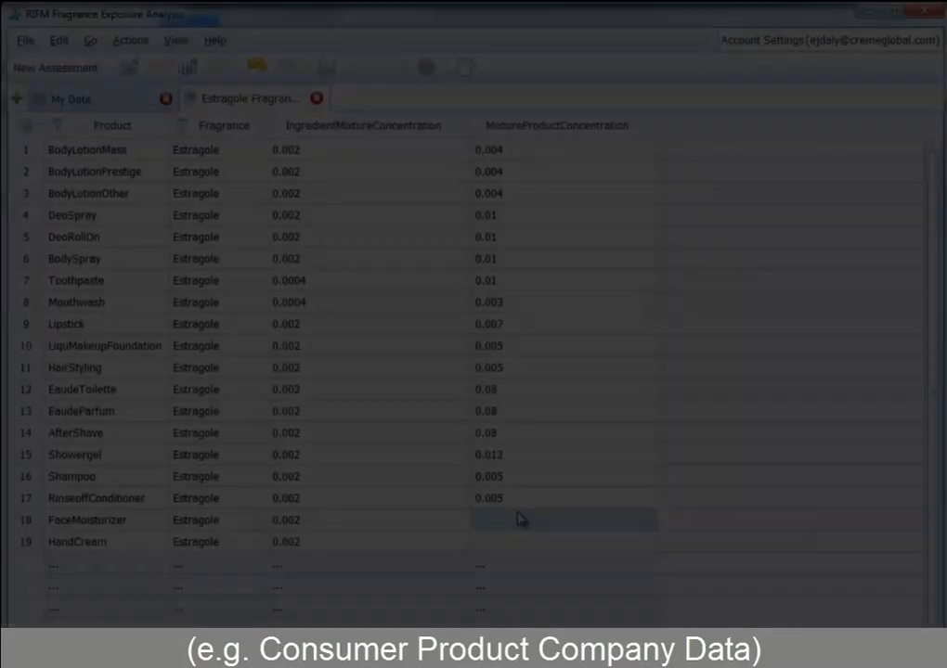
Set the MixtureProductConcentration to 0.003 for FaceMoisturizer and 0.002 for HandCream.
text(0.003)
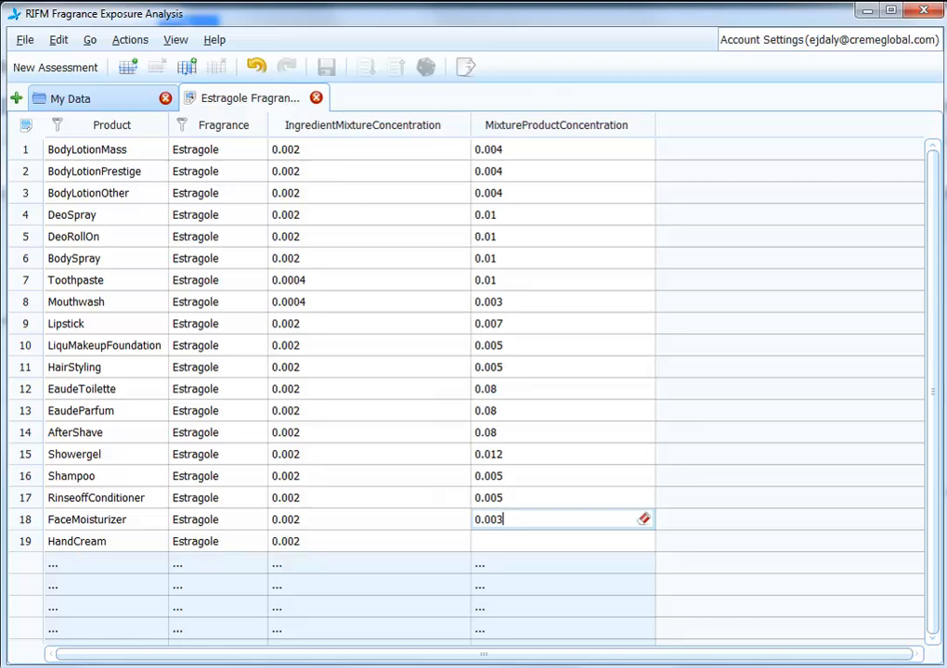
key(Return)
text(0.002)
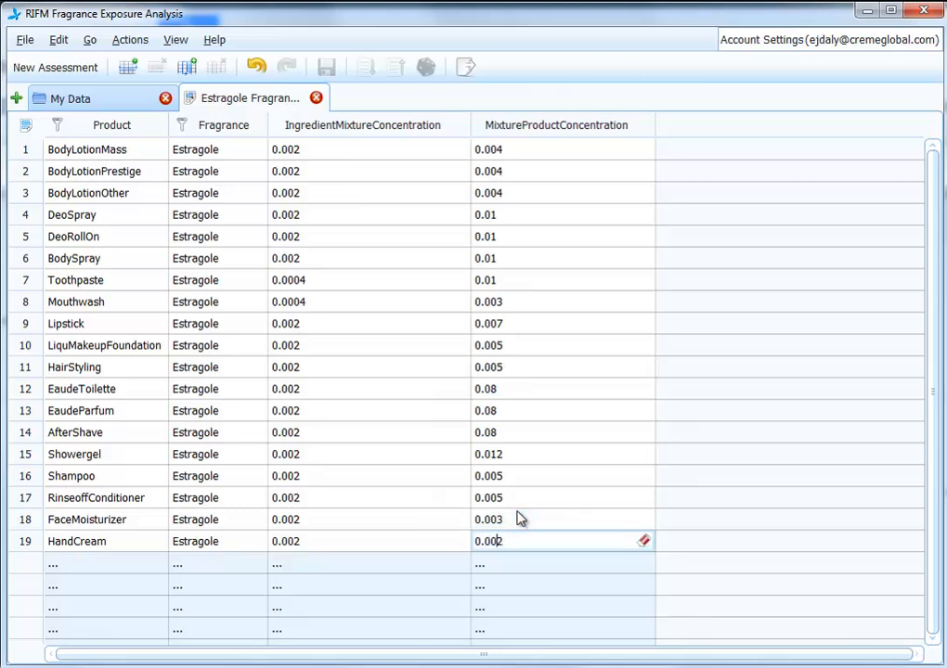
key(Return)
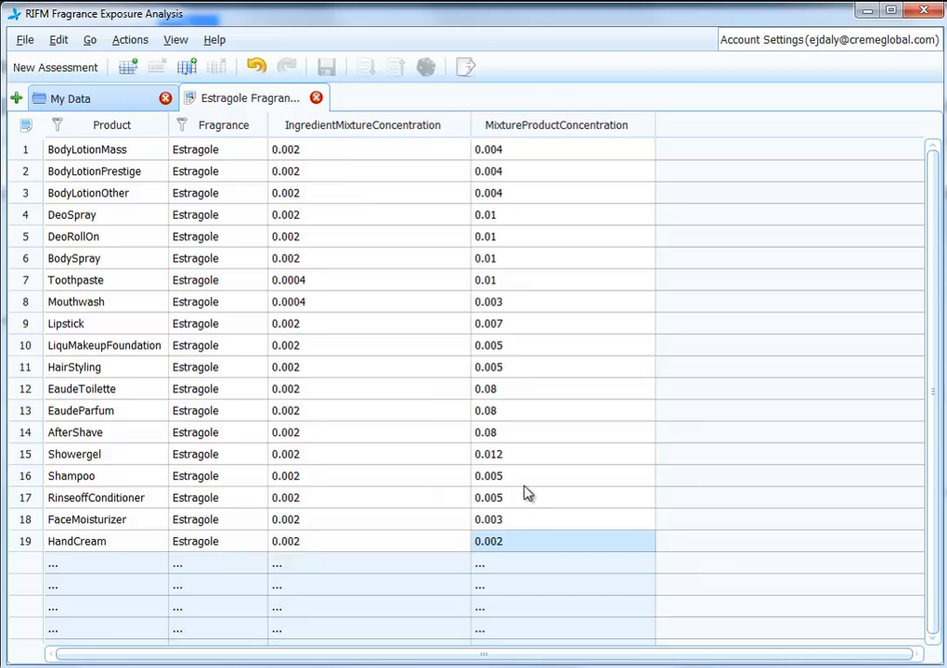
Start a new assessment, accepting all demographics and all default RIFM products, and proceed to the fragrances.
click(86, 76)
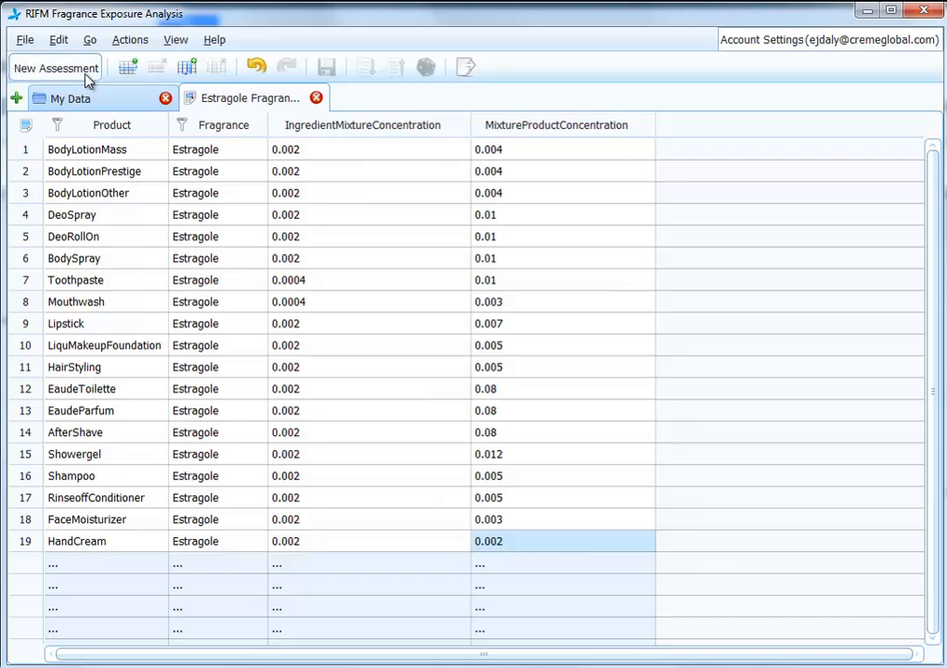
drag(361, 425, 329, 125)
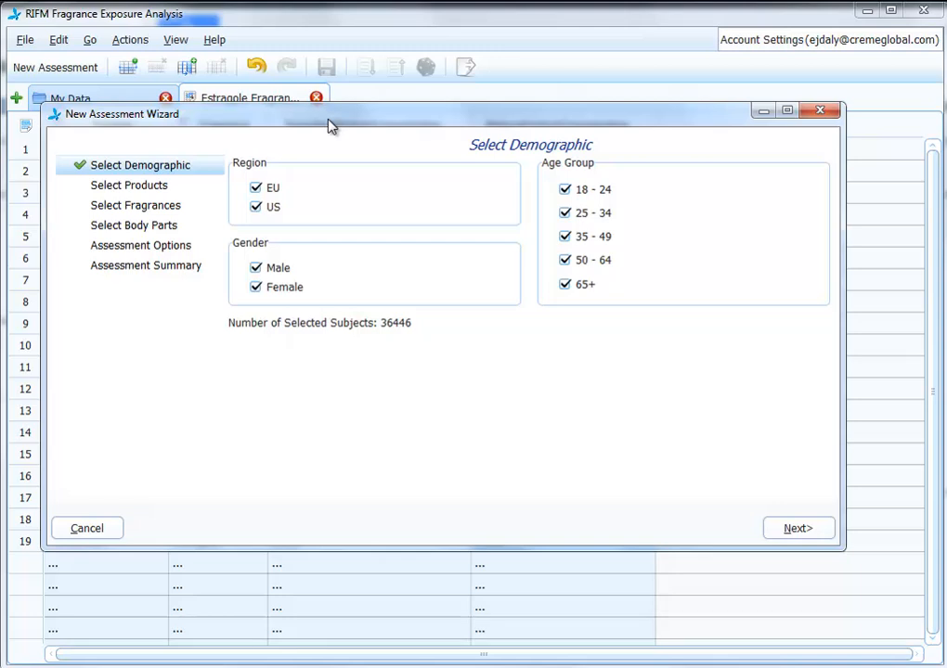
click(786, 530)
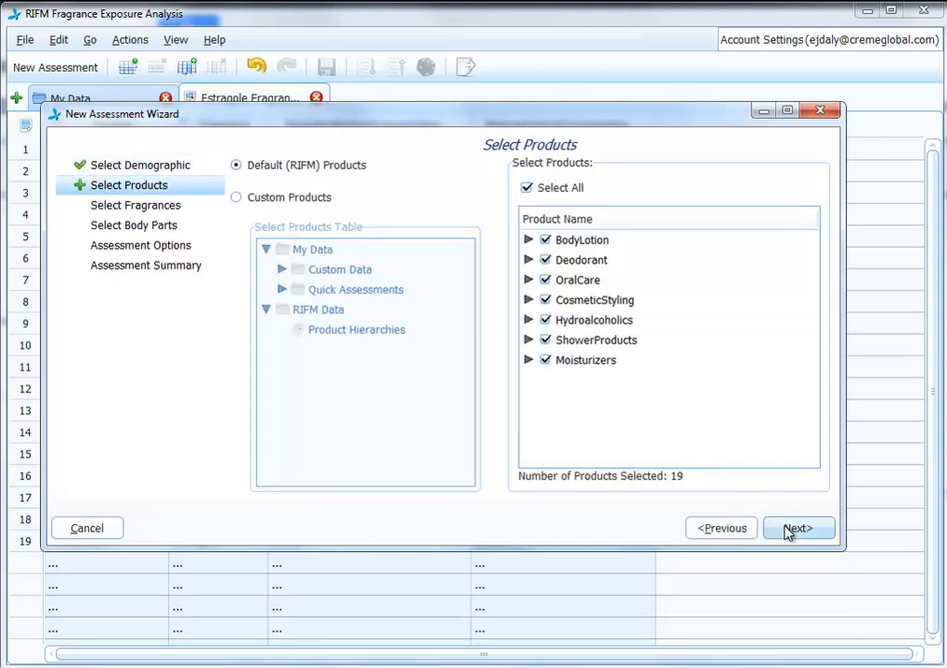
click(786, 530)
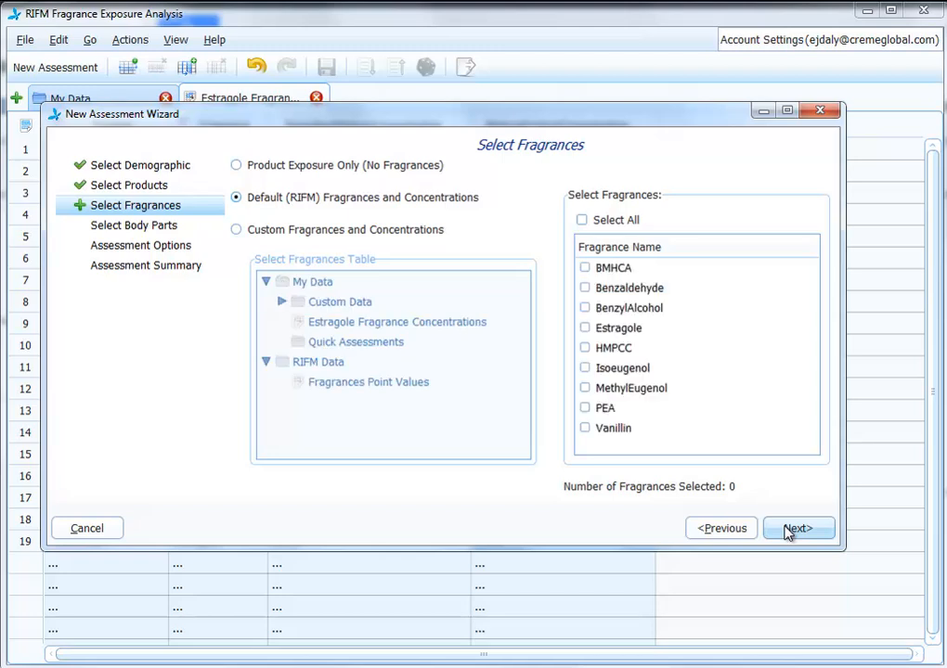
Use custom fragrances from the Estragole Fragrance Concentrations table, select Estragole, and keep all body parts selected.
click(401, 239)
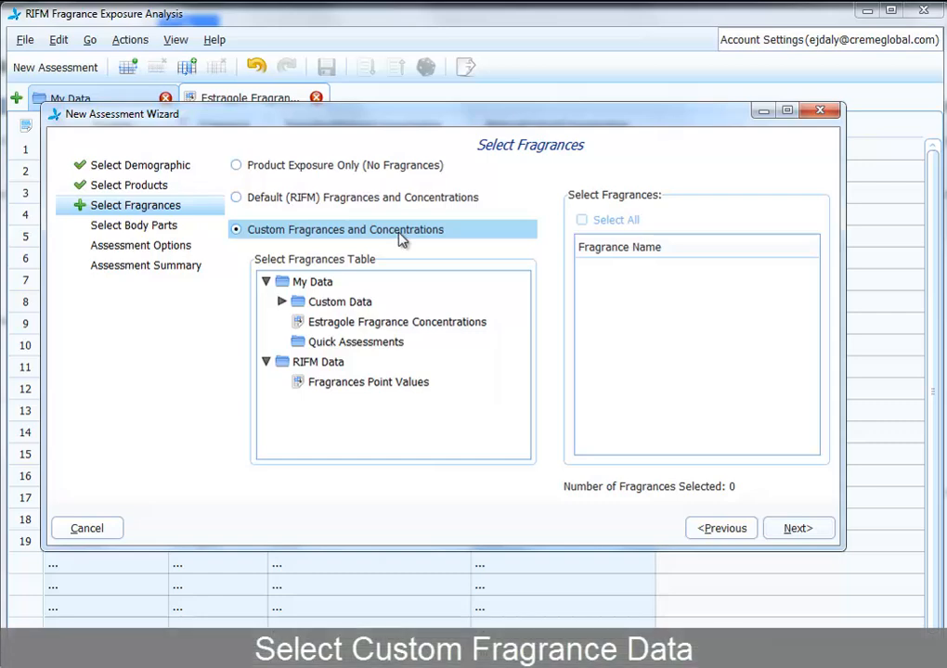
click(399, 327)
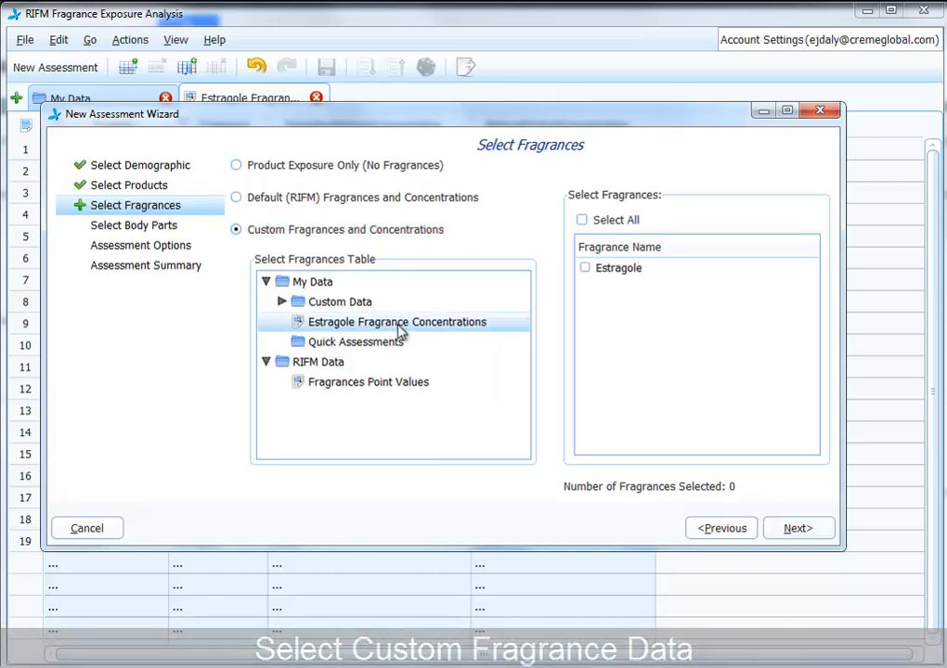
click(585, 268)
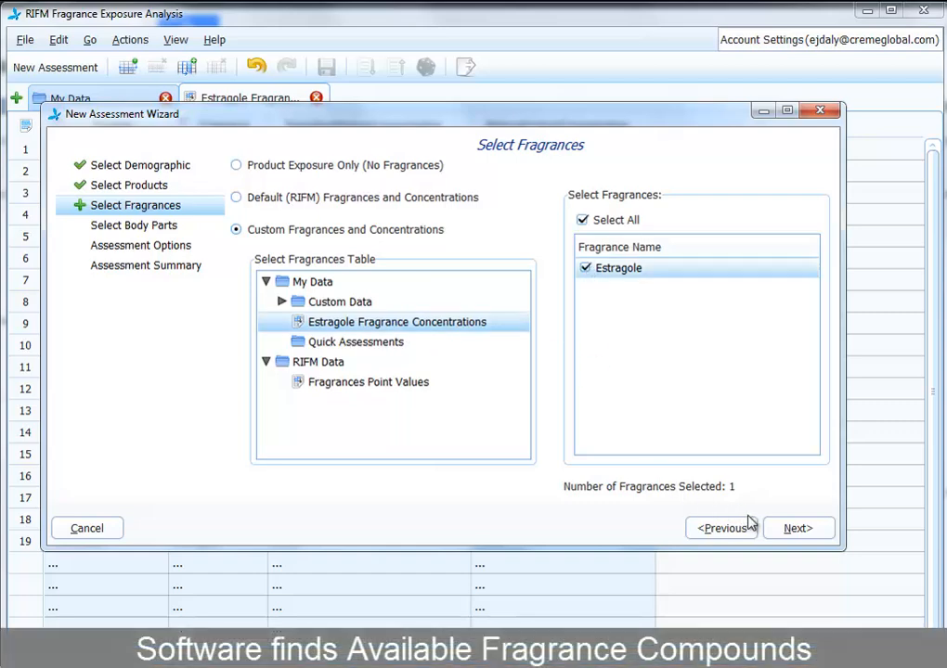
click(794, 528)
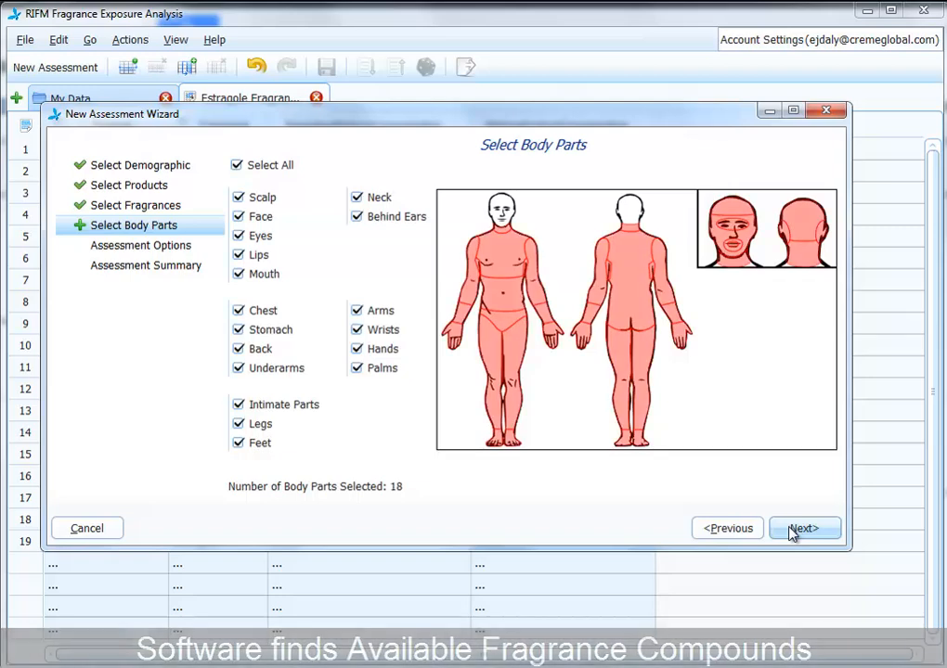
click(792, 531)
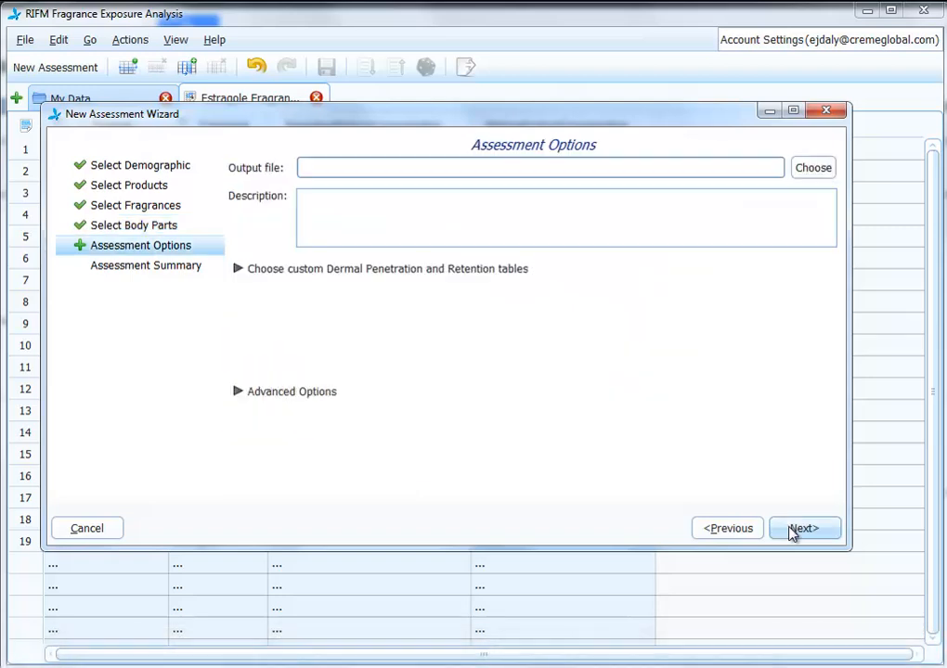
Set the output file to Estragole Assessment in My Assessments and submit the assessment.
click(814, 173)
drag(420, 458, 245, 449)
text(Estrag)
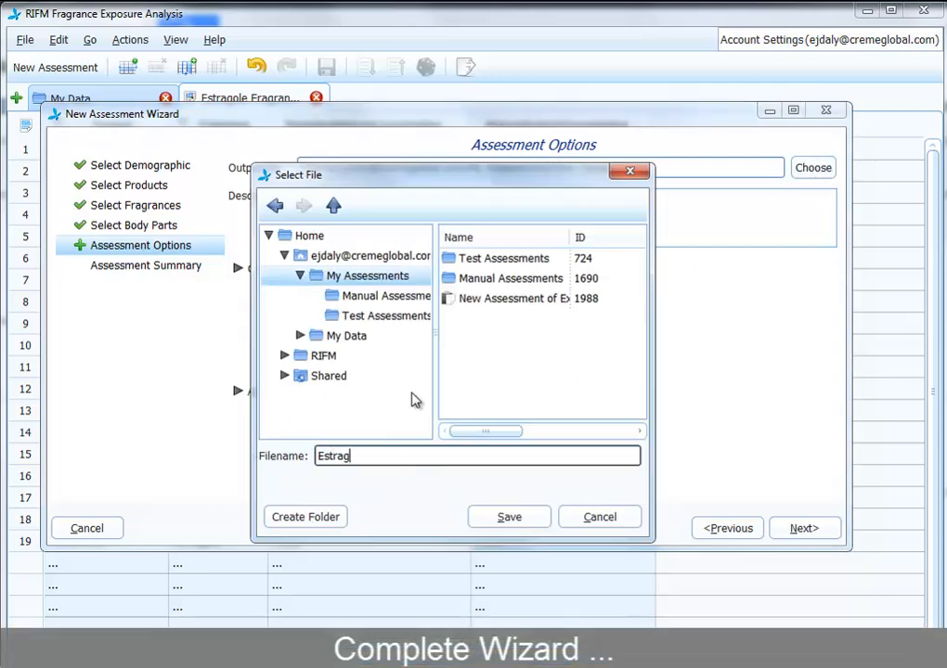
text(ole Assessment)
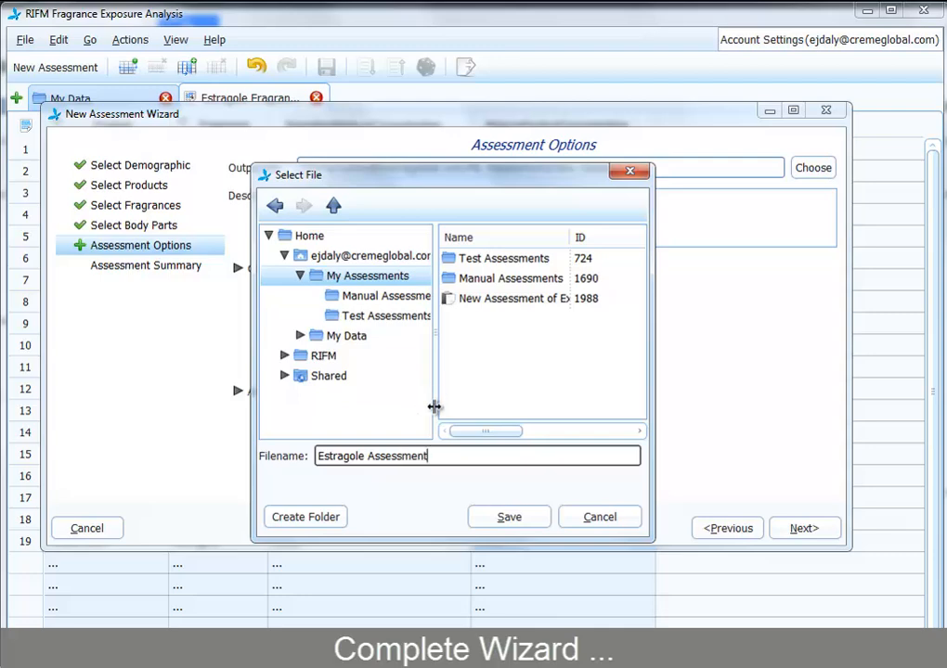
click(510, 522)
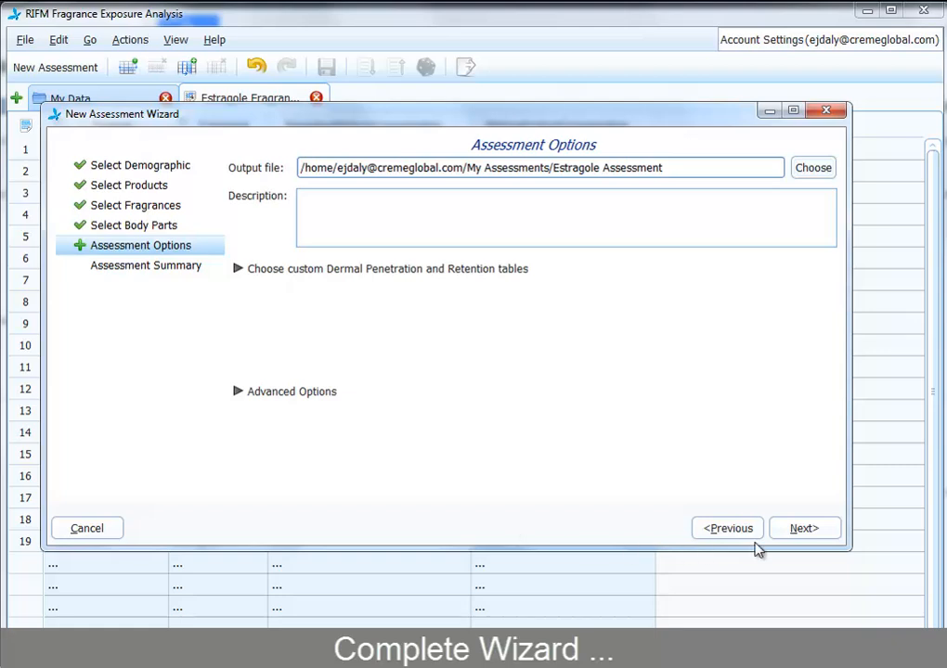
click(801, 528)
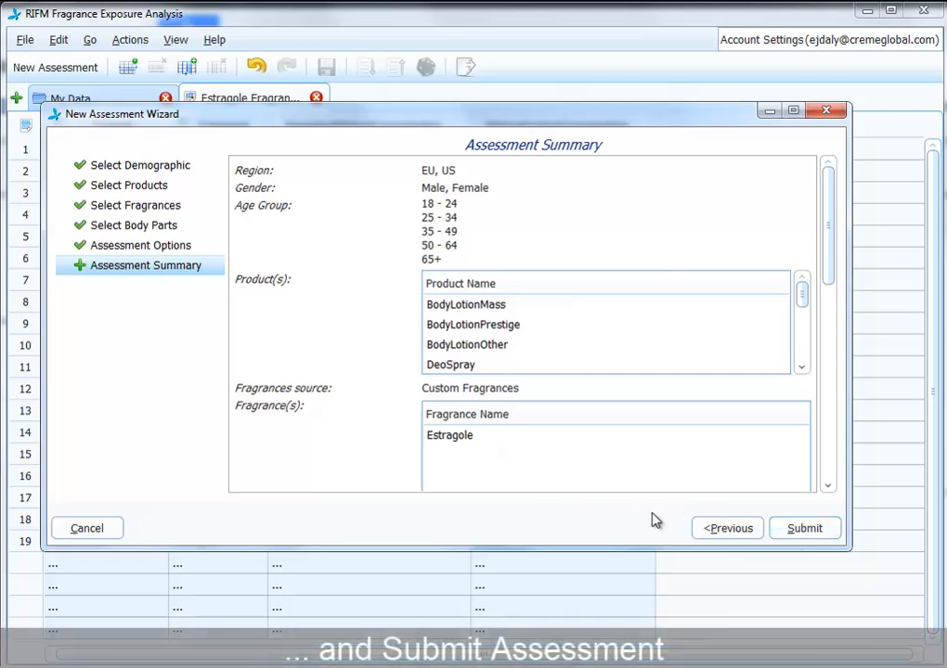
click(784, 530)
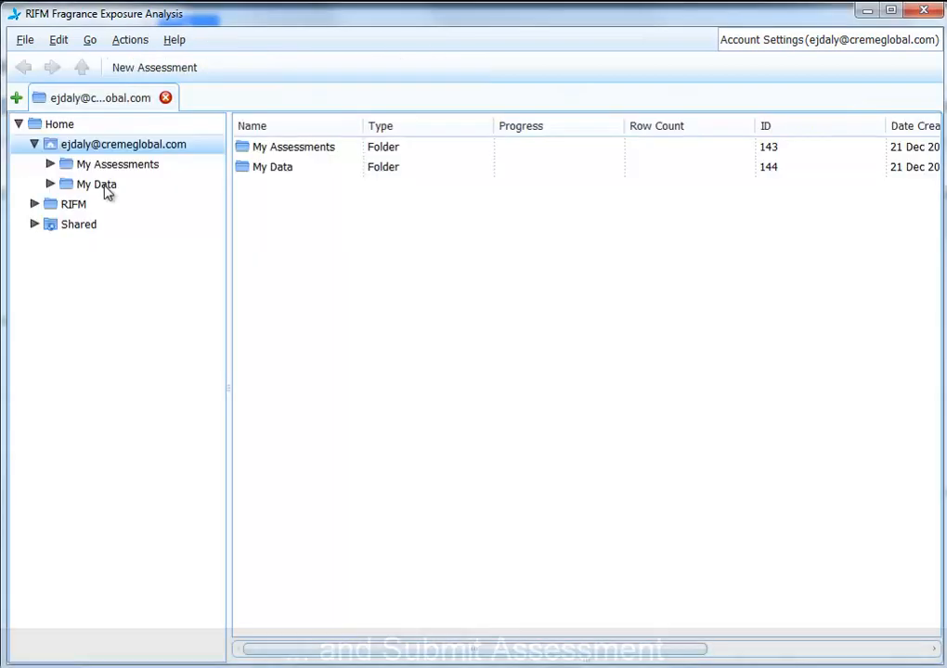
Open the My Assessments folder, widen the Name column and check the progress of Estragole Assessment.
click(108, 165)
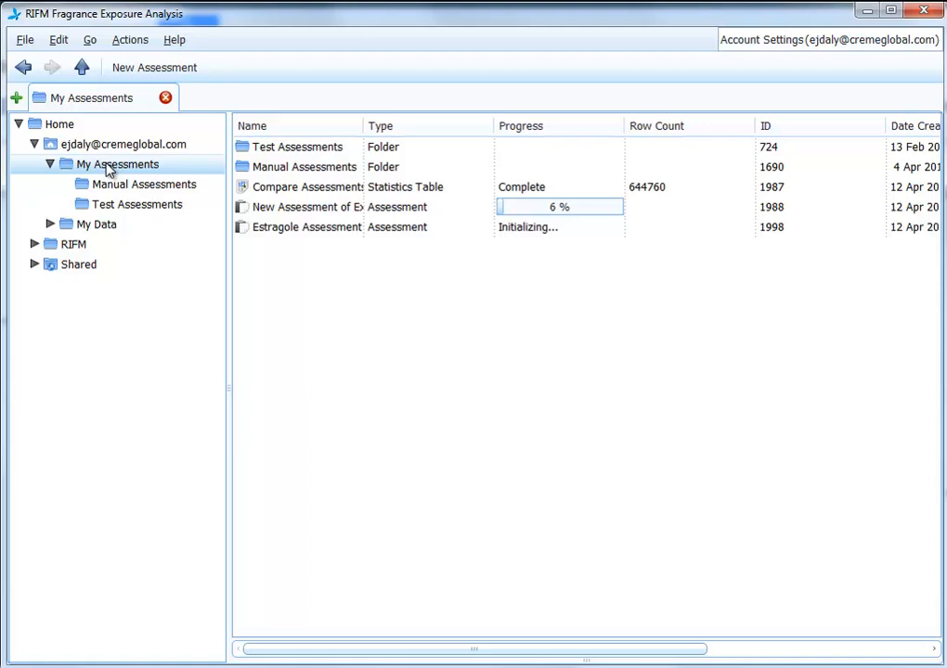
drag(362, 121, 509, 127)
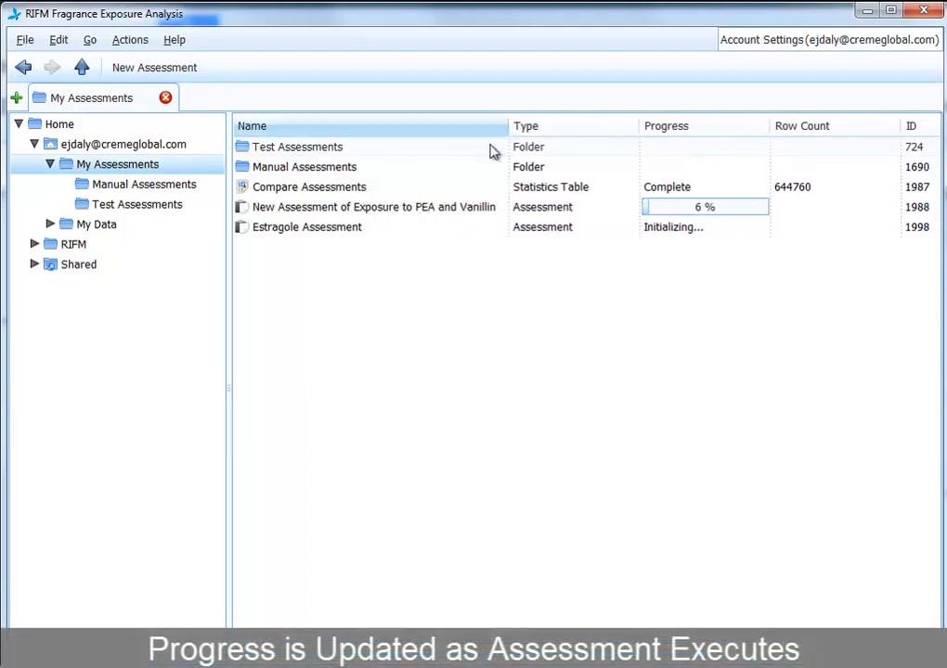
click(334, 232)
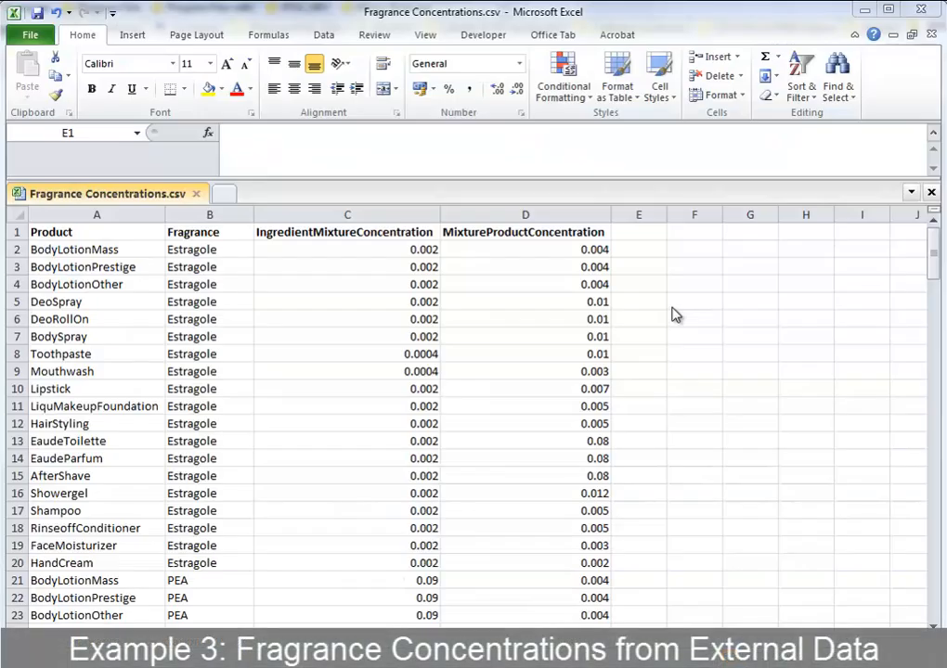
Switch to Fragrance Concentrations.csv in Excel and examine its product, fragrance and concentration columns.
click(634, 239)
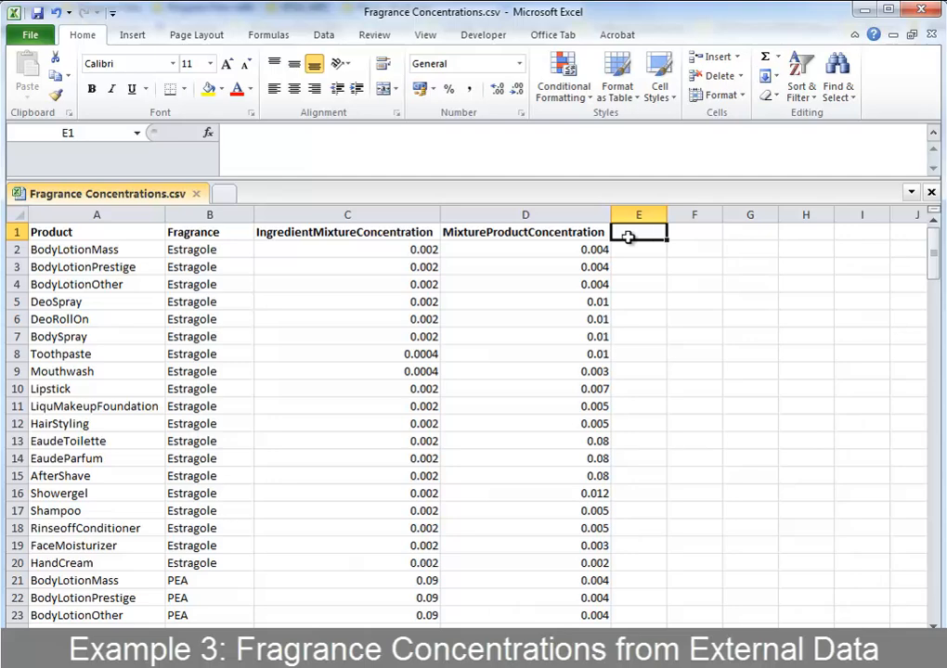
click(937, 251)
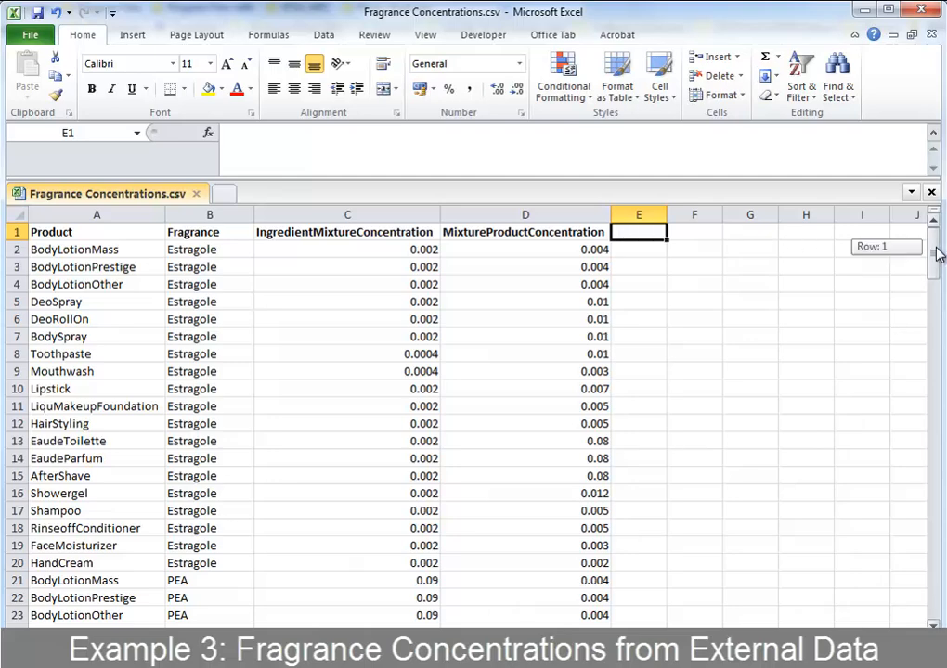
click(149, 234)
click(248, 232)
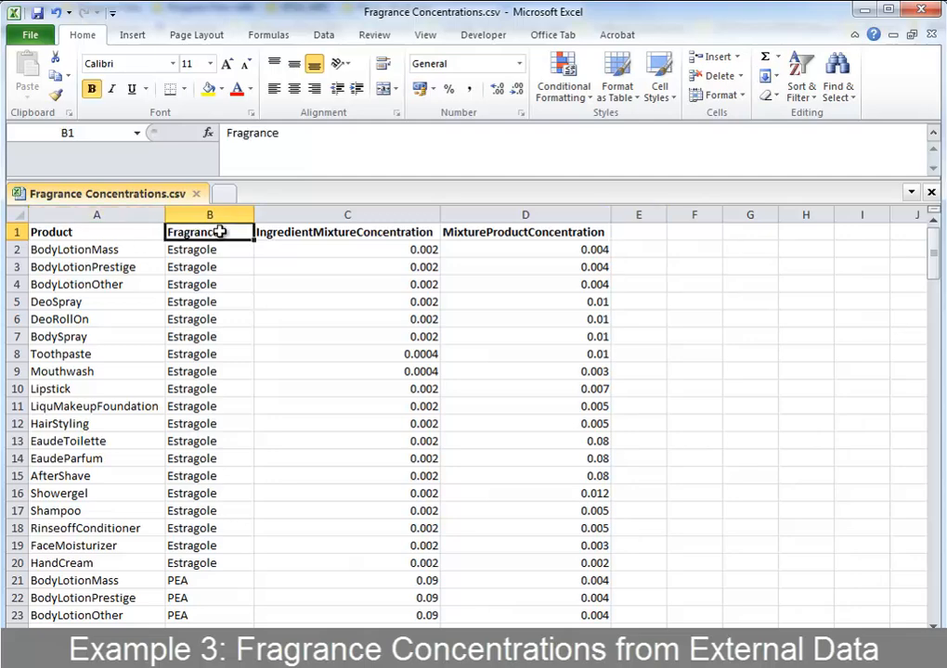
click(331, 232)
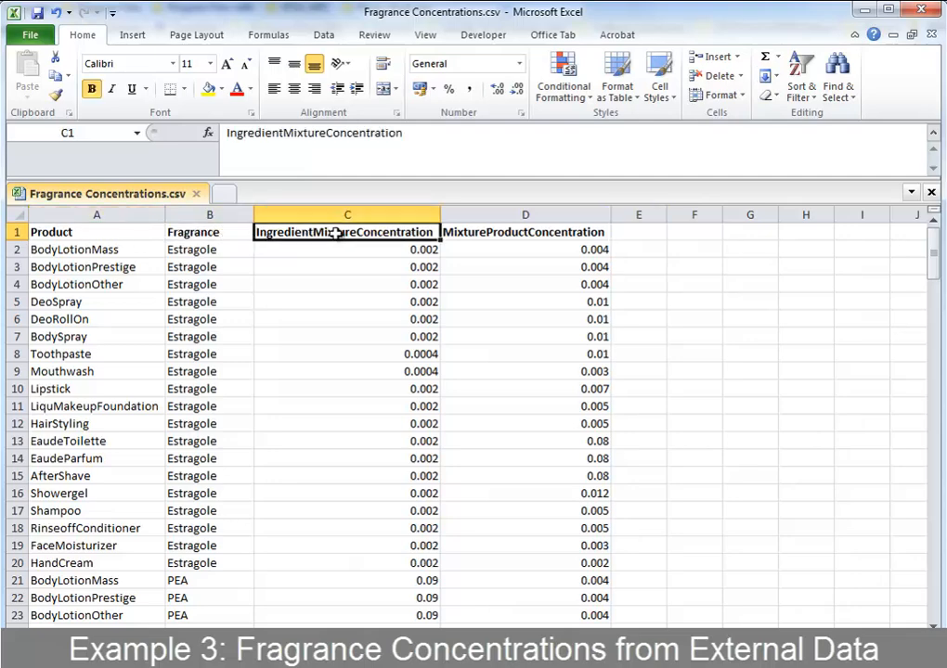
click(513, 232)
drag(933, 256, 933, 256)
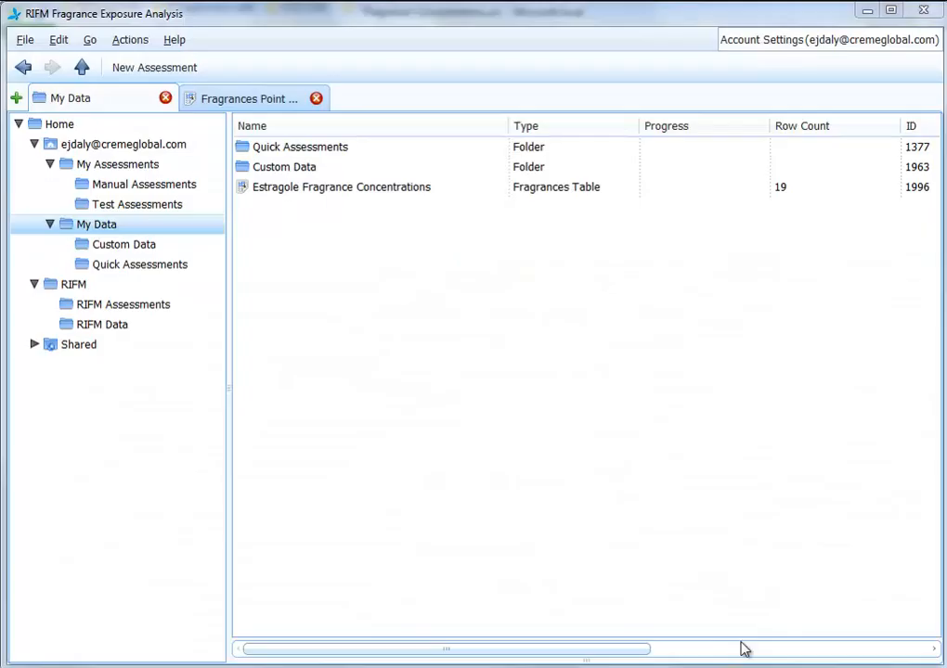
In RIFM Fragrance Exposure Analysis, choose Fragrance Concentrations.csv from the desktop folder 2013-04-12 Fragrance Concentrations for a fragrances table import into My Data.
right_click(305, 244)
mouse_move(374, 296)
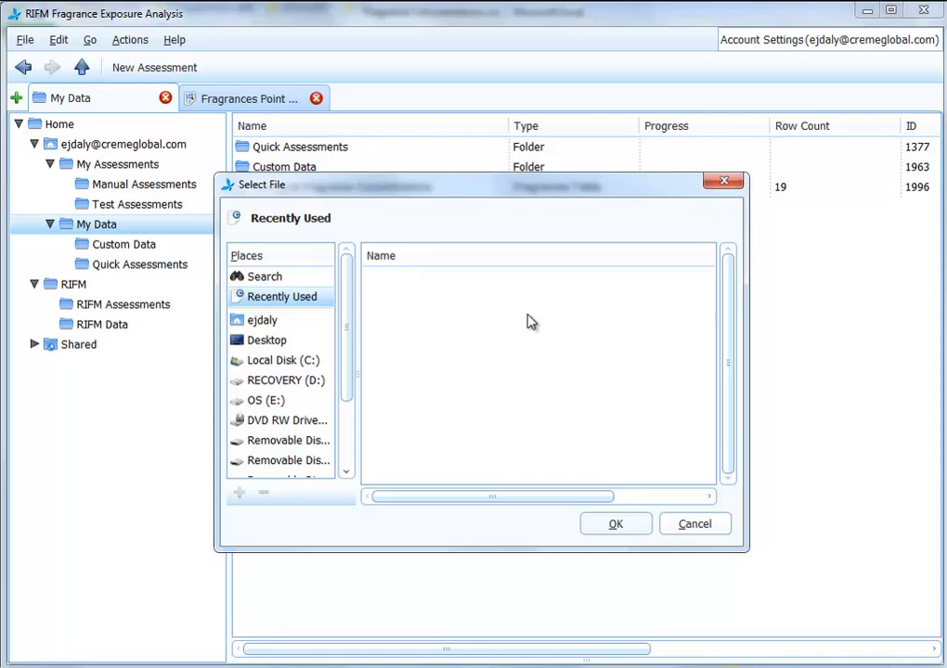
click(293, 343)
double_click(466, 391)
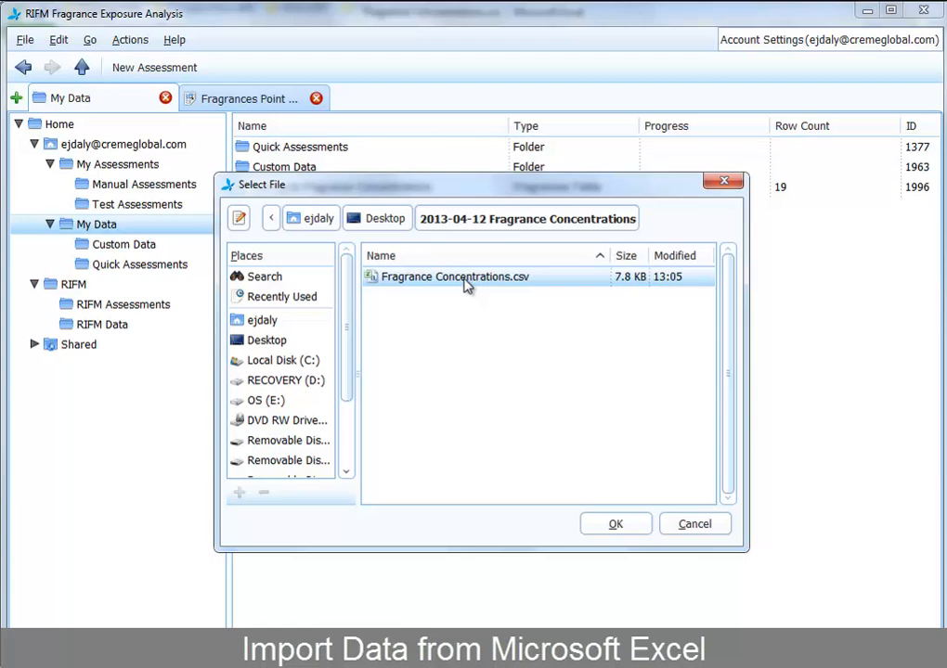
click(618, 525)
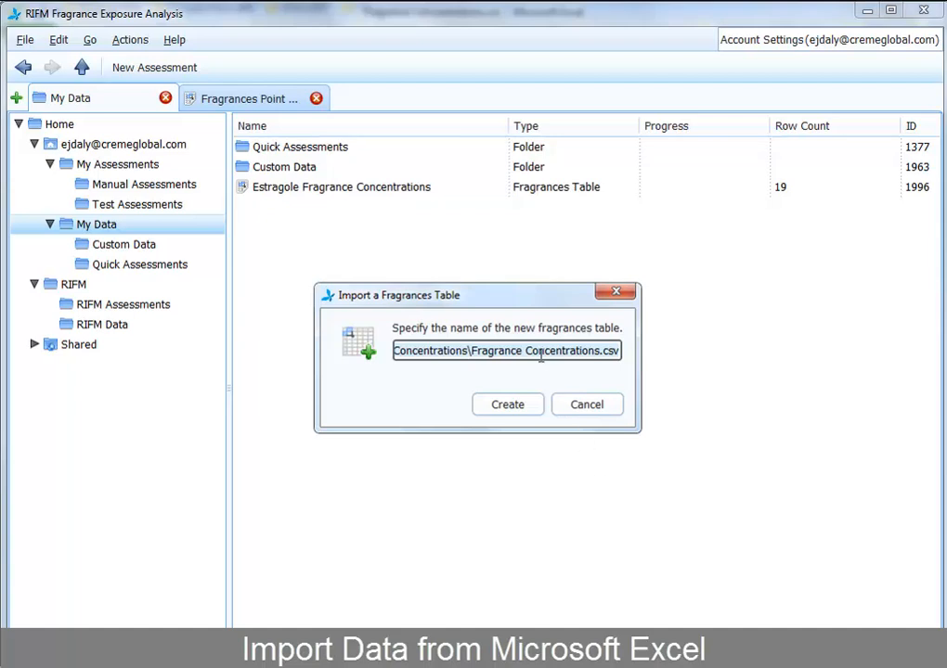
Name the imported fragrances table Custom Fragrance Concentrations and create it.
drag(472, 351, 260, 353)
key(BackSpace)
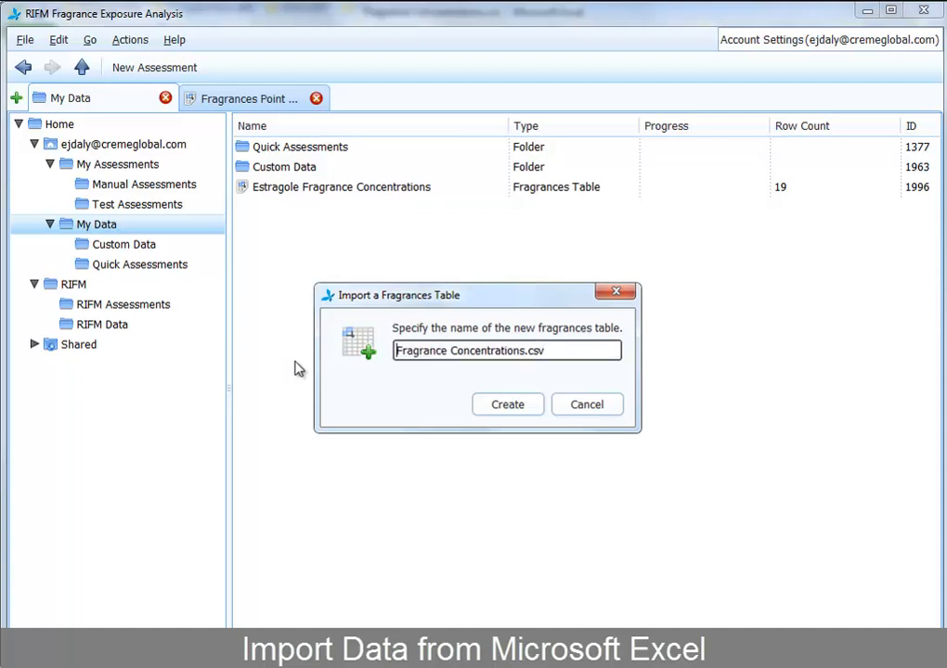
key(BackSpace)
key(BackSpace)
key(BackSpace)
key(BackSpace)
key(Home)
text(Cus)
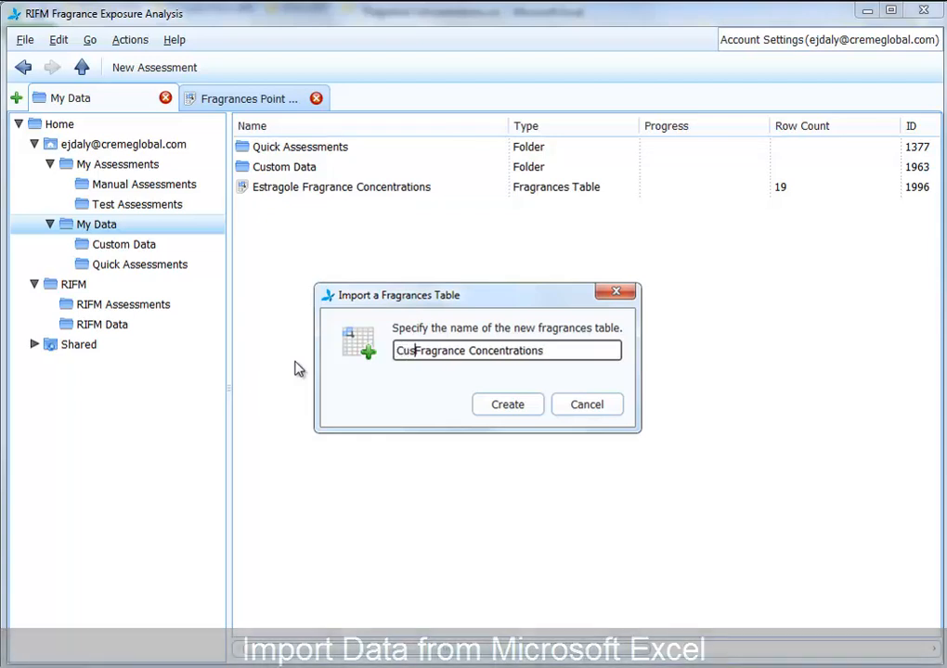
text(tom)
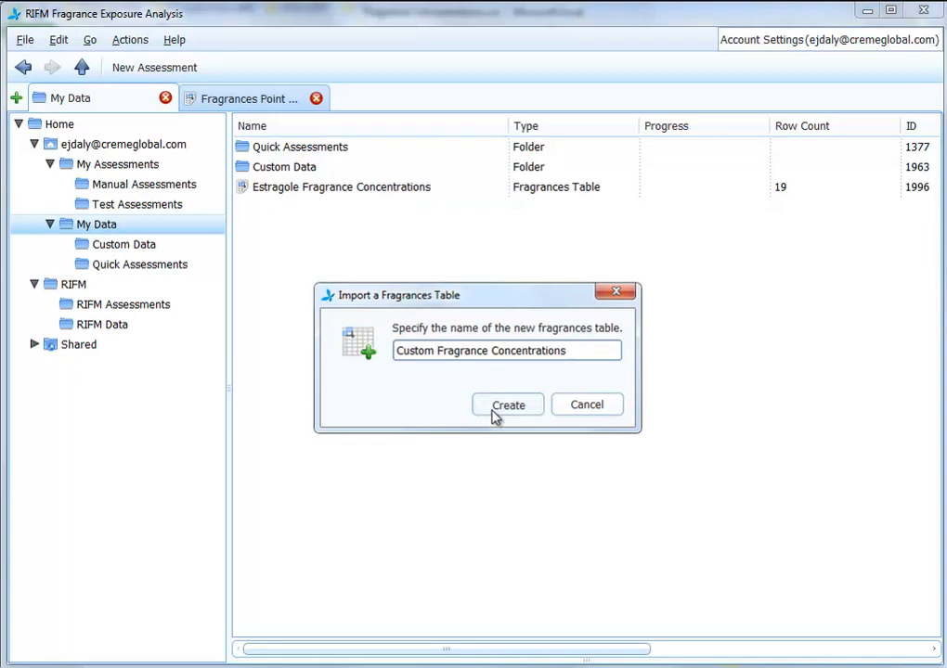
click(507, 405)
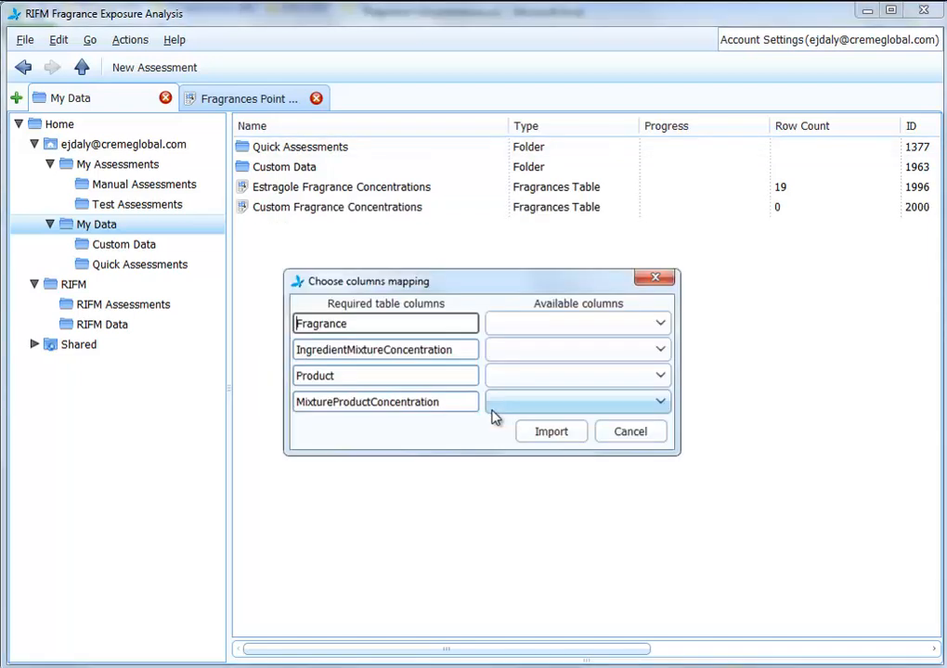
Map Fragrance, IngredientMixtureConcentration, Product and MixtureProductConcentration to the file's columns of the same names and import the data.
click(661, 327)
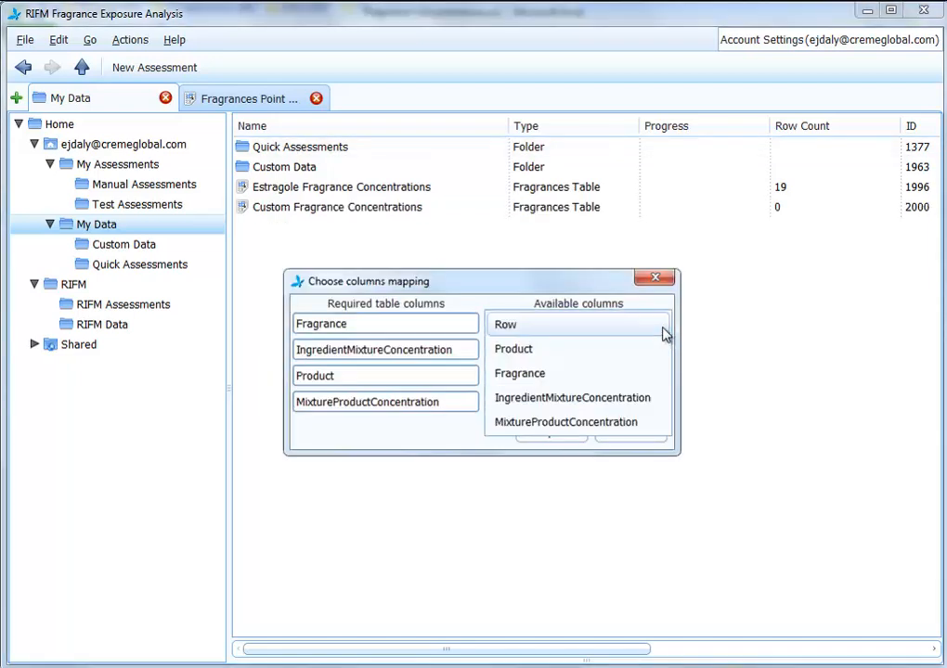
click(545, 374)
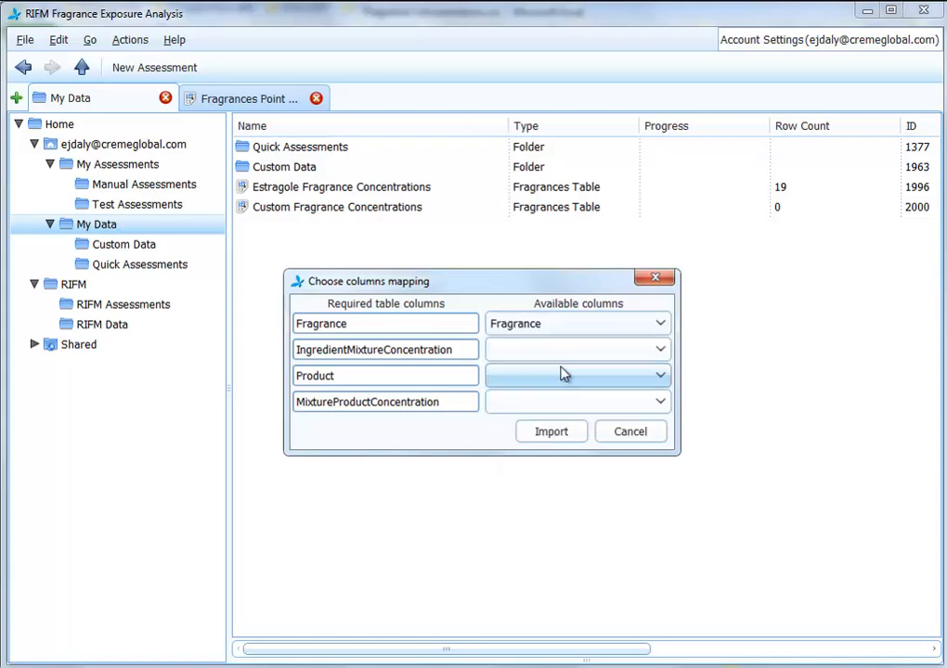
click(657, 353)
click(639, 423)
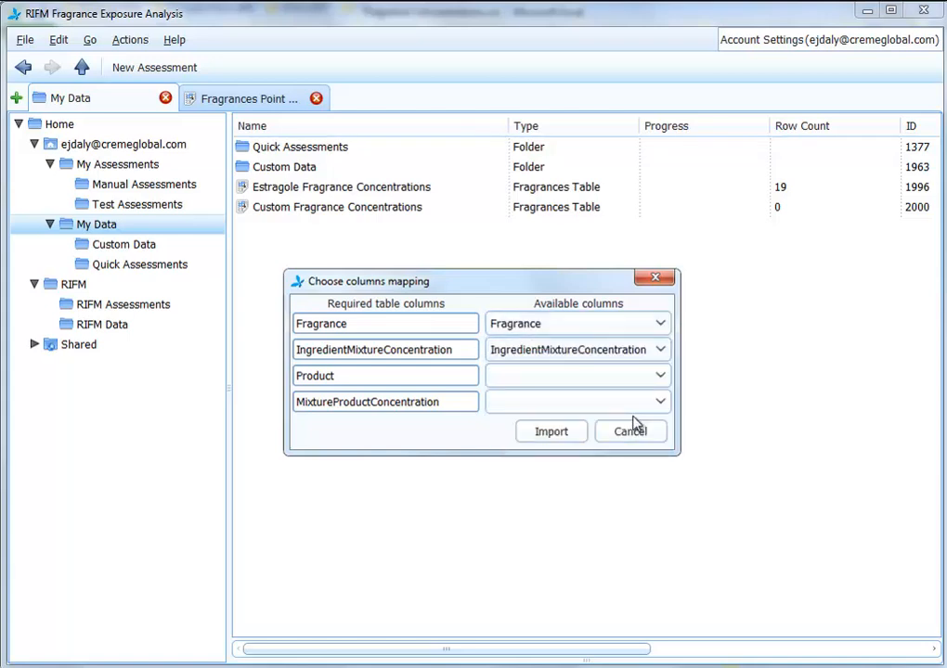
click(654, 374)
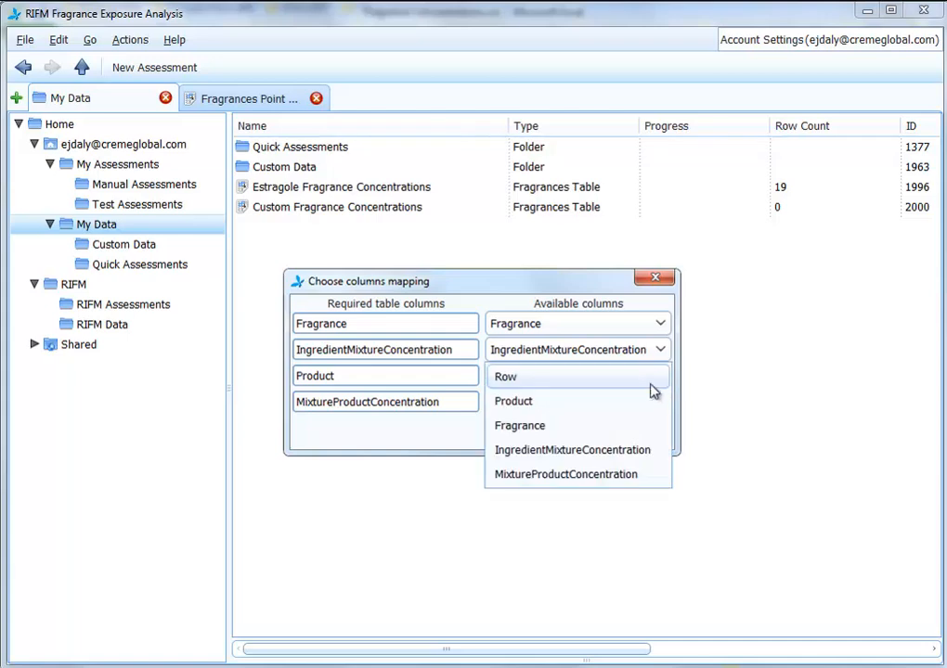
click(649, 400)
click(656, 411)
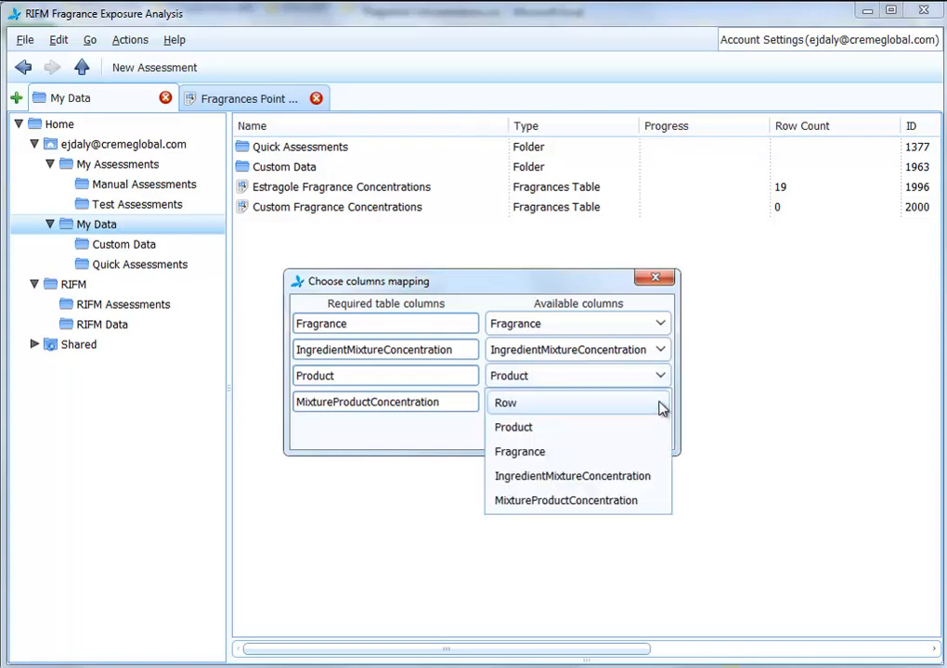
click(648, 500)
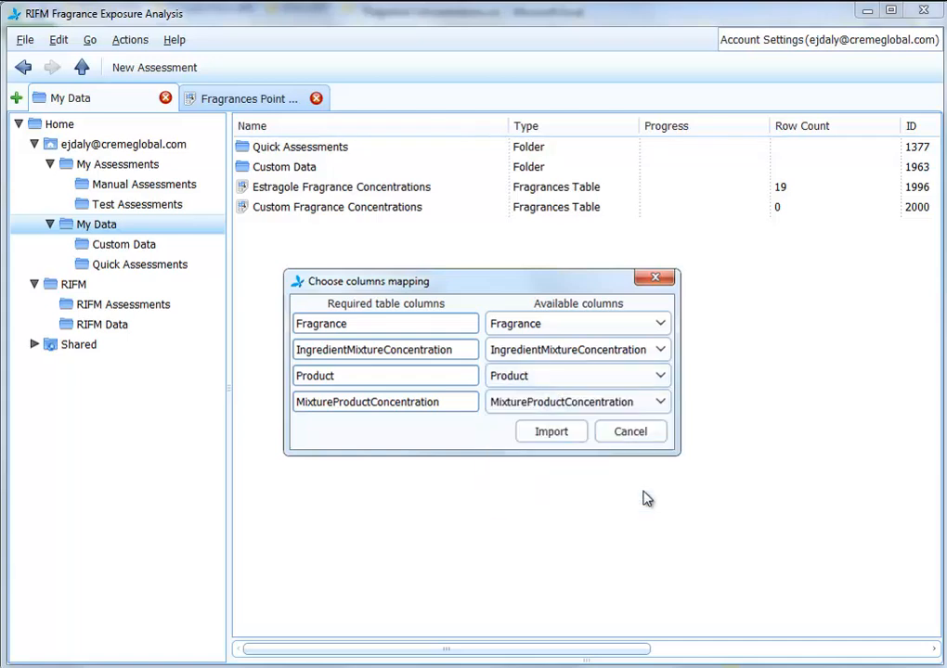
click(555, 433)
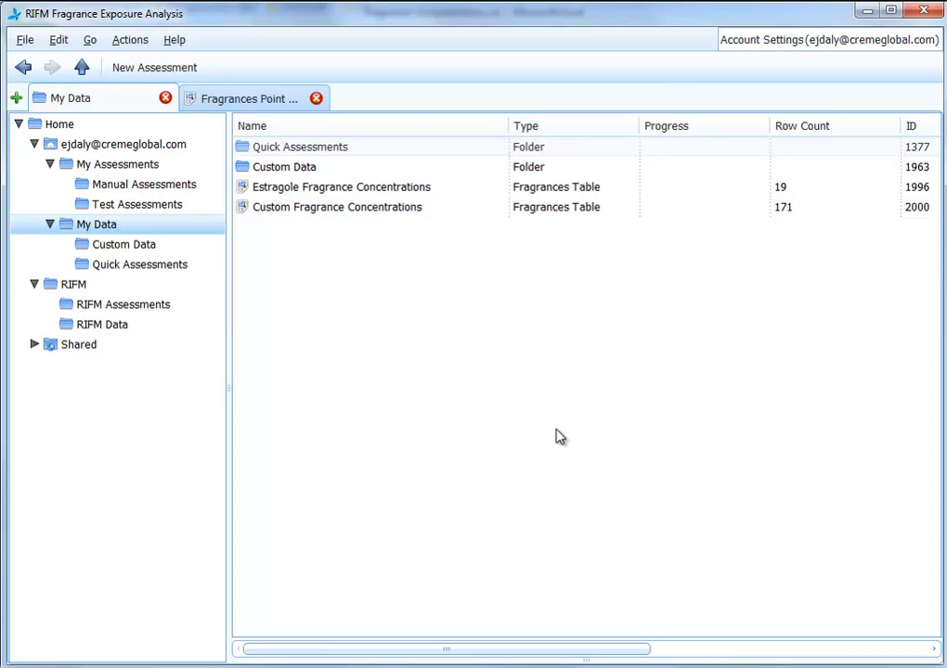
Open the Custom Fragrance Concentrations table and widen the Product column to fit the full product names.
click(375, 214)
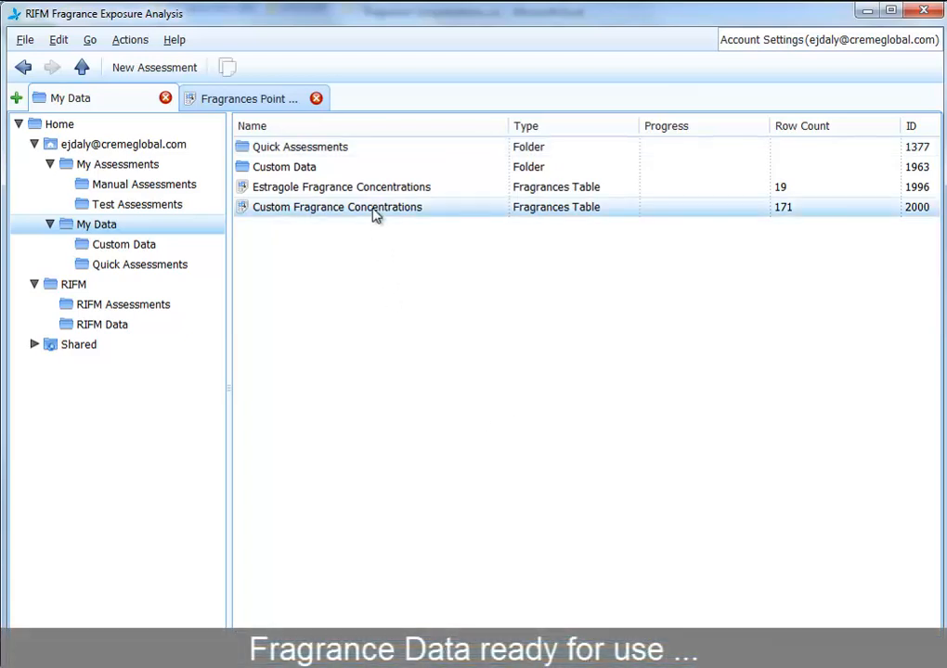
double_click(376, 214)
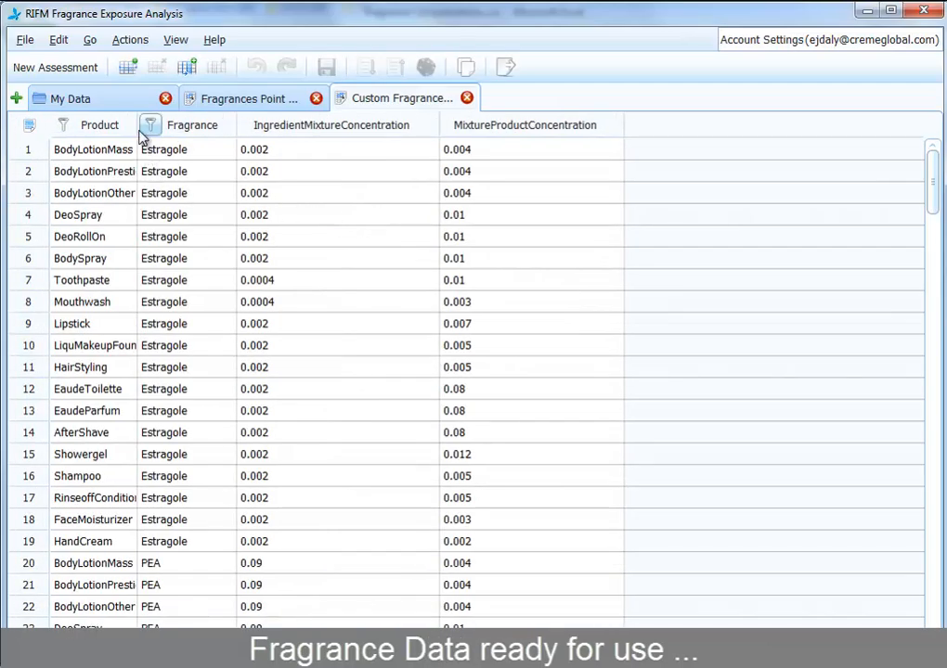
drag(140, 125, 178, 126)
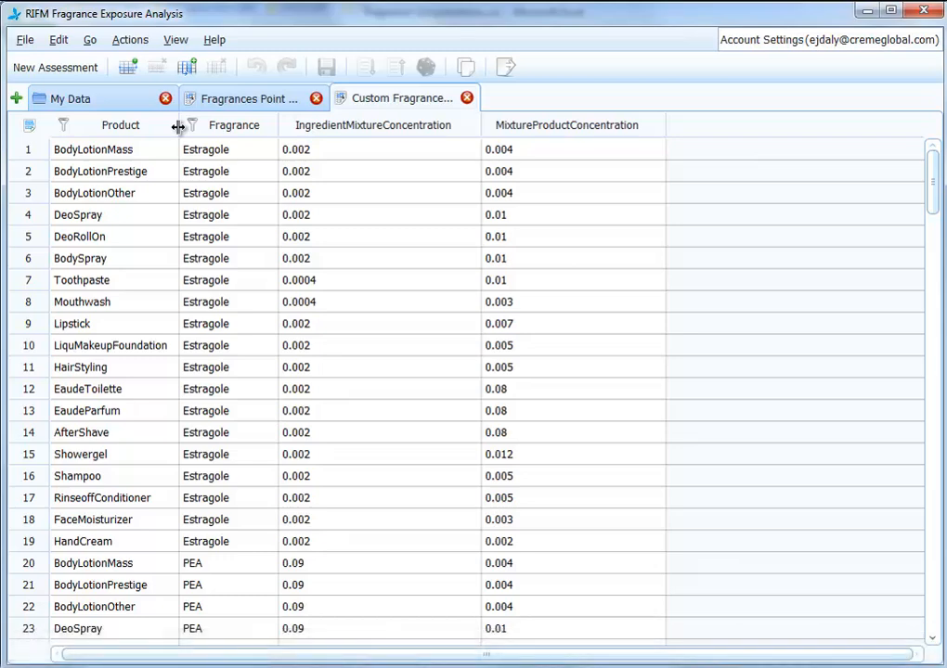
Start a new assessment, keeping all regions, genders and age groups and every default RIFM product selected.
click(56, 68)
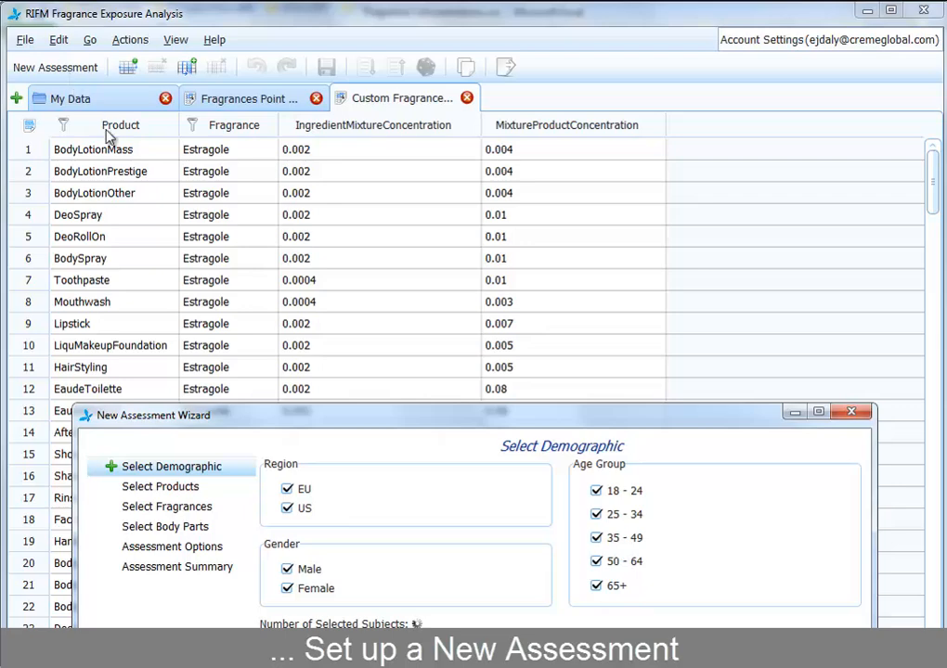
drag(376, 423, 366, 137)
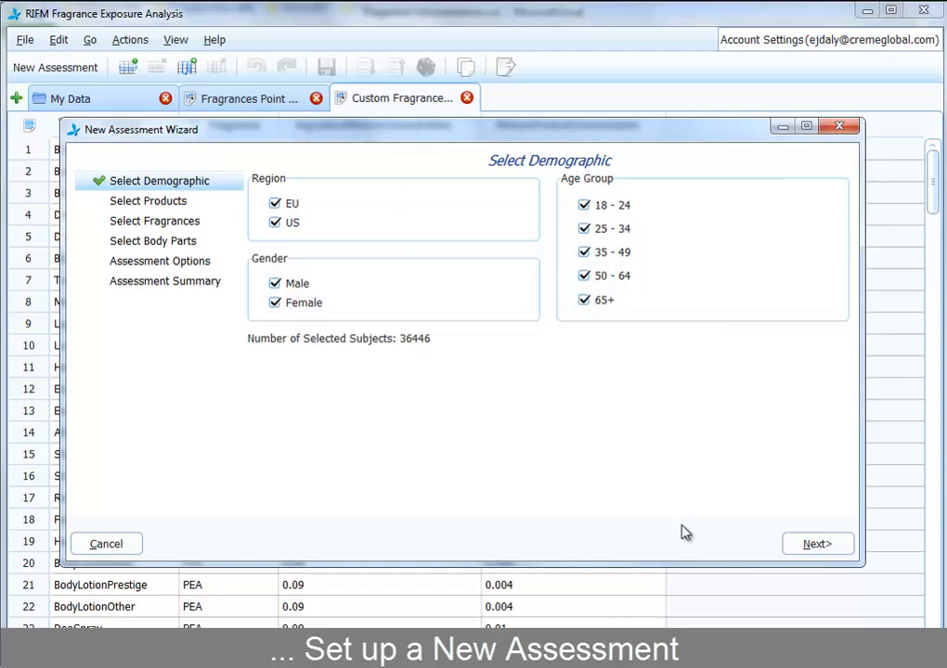
click(792, 548)
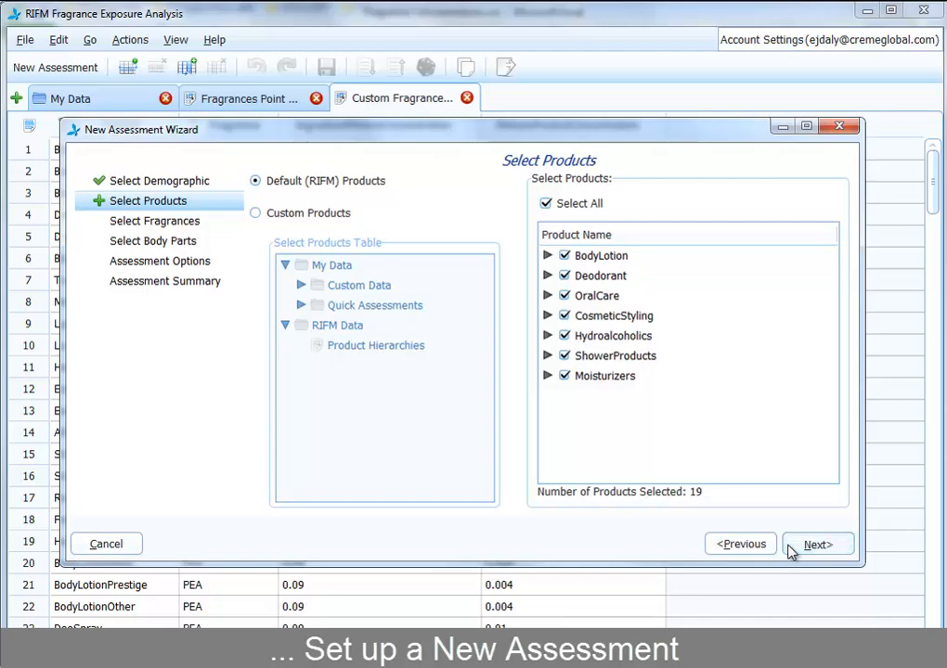
click(789, 550)
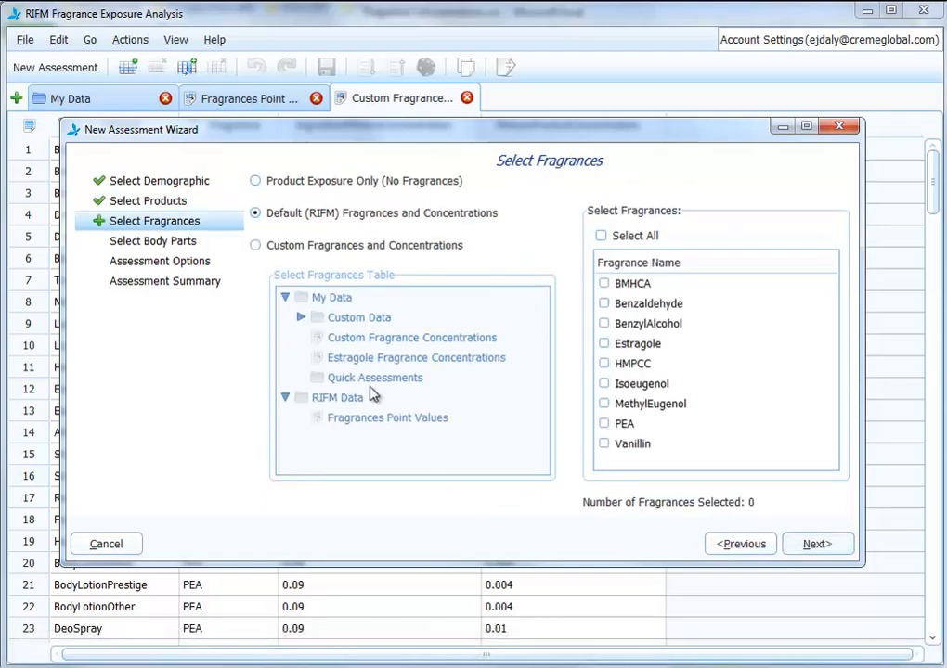
Use custom fragrances and concentrations from the Custom Fragrance Concentrations table, selecting Estragole, HMPCC and Isoeugenol.
click(351, 253)
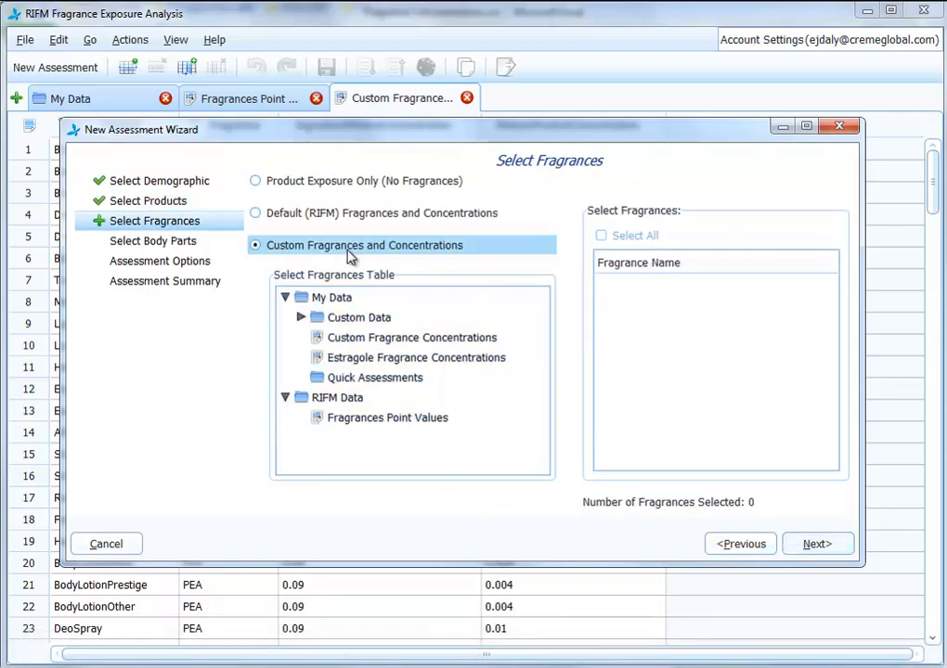
click(343, 343)
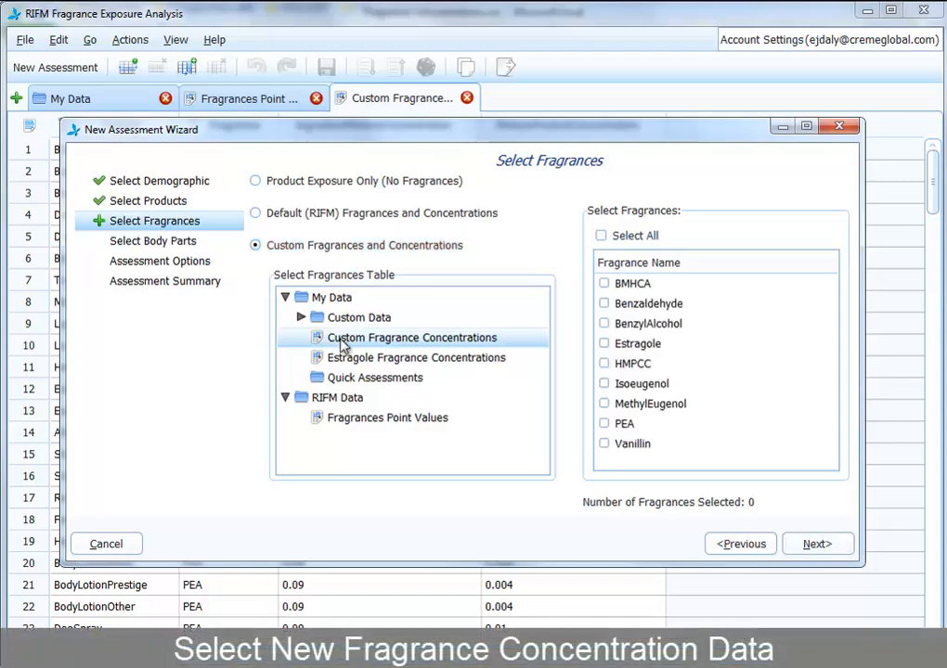
click(603, 344)
click(605, 364)
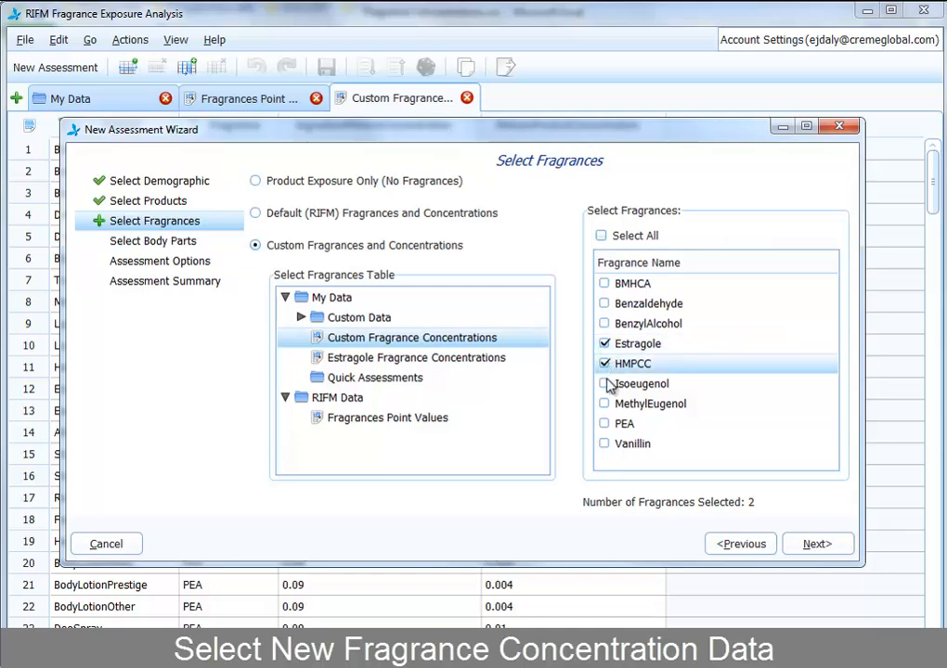
click(604, 383)
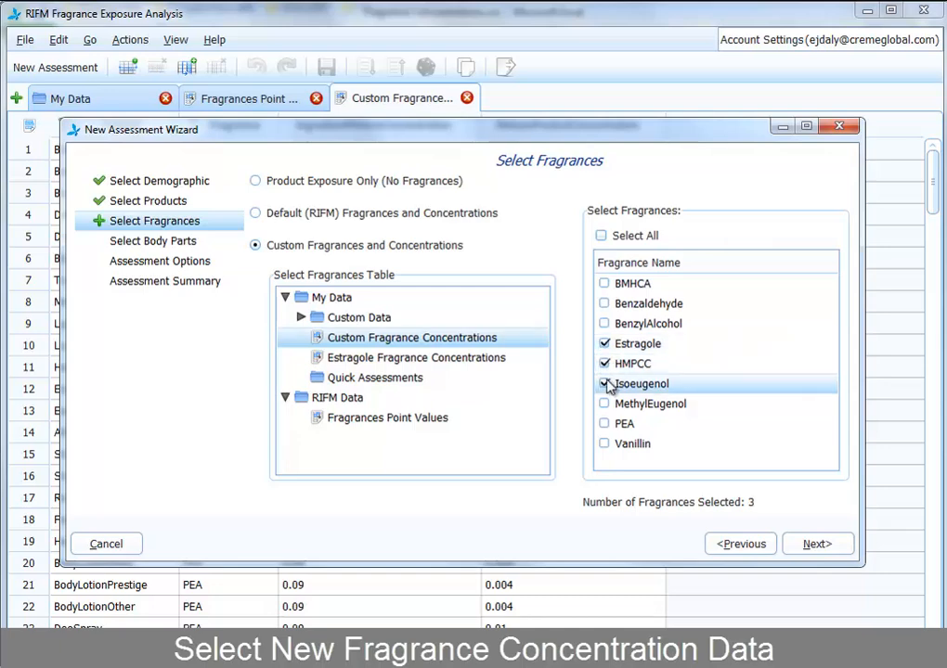
click(804, 544)
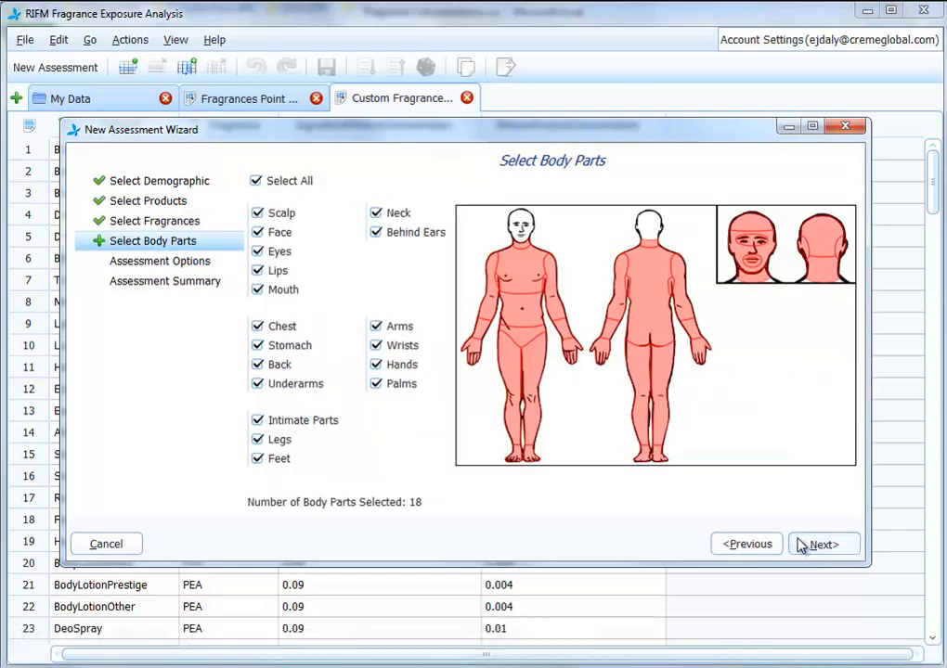
Keep all body parts selected and name the assessment's output file Custom Assessment in the My Assessments folder.
click(802, 545)
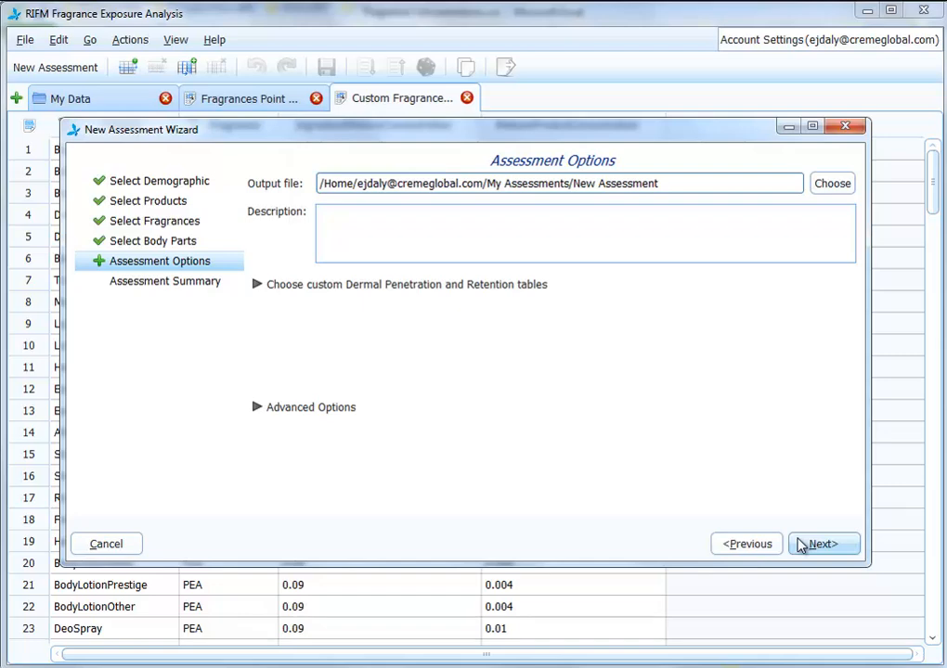
click(825, 185)
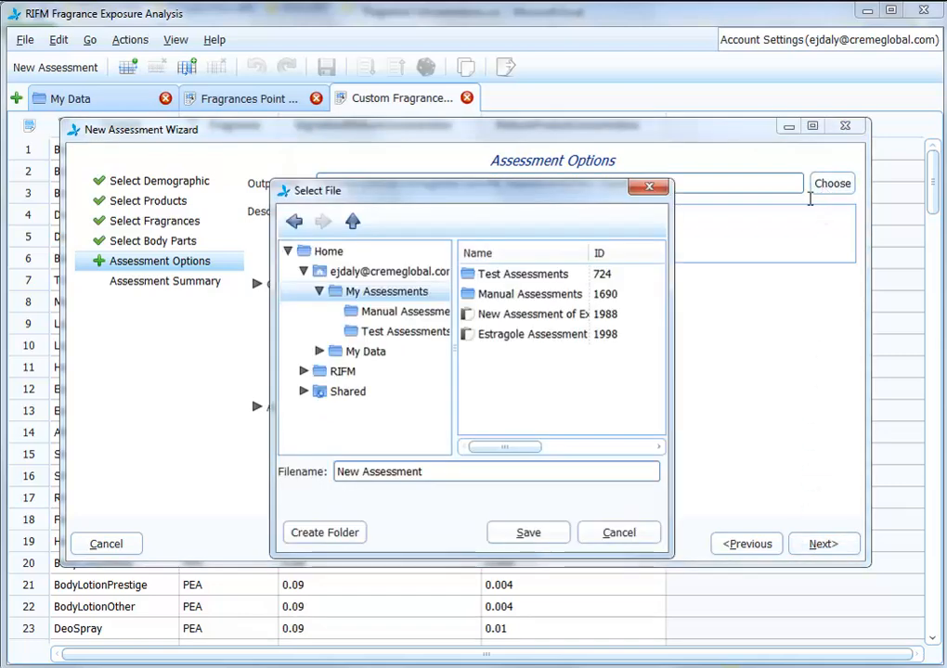
drag(360, 472, 285, 479)
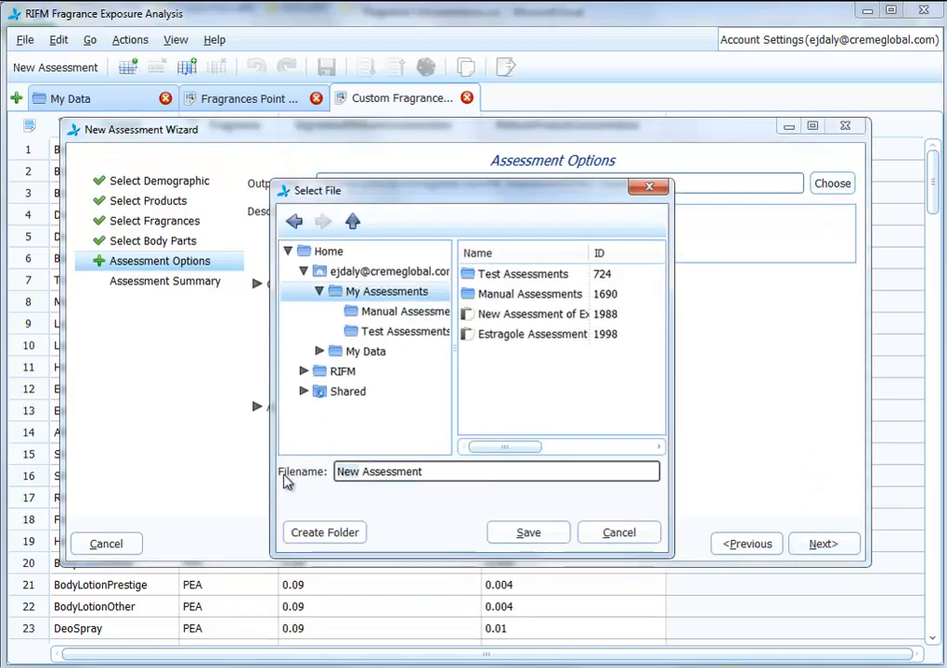
text(Custom)
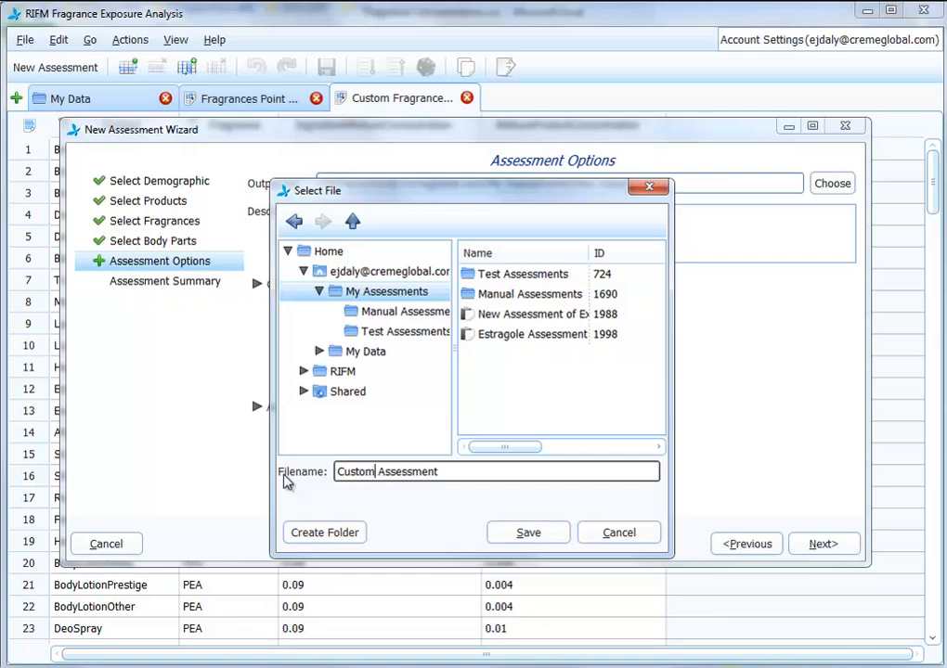
click(525, 535)
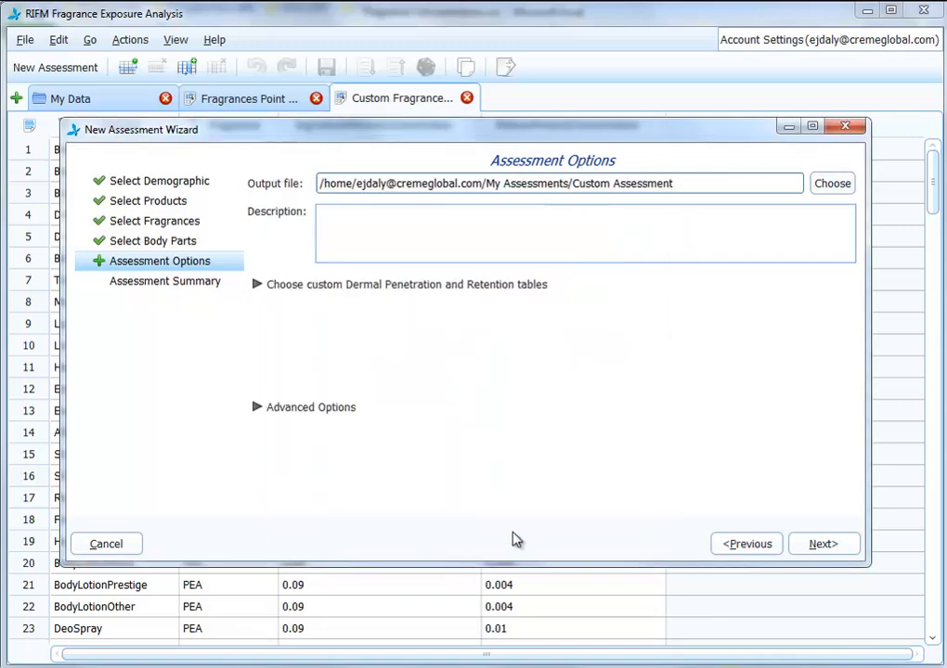
Accept the assessment options and summary, submit the assessment and close the wizard.
click(817, 547)
click(813, 554)
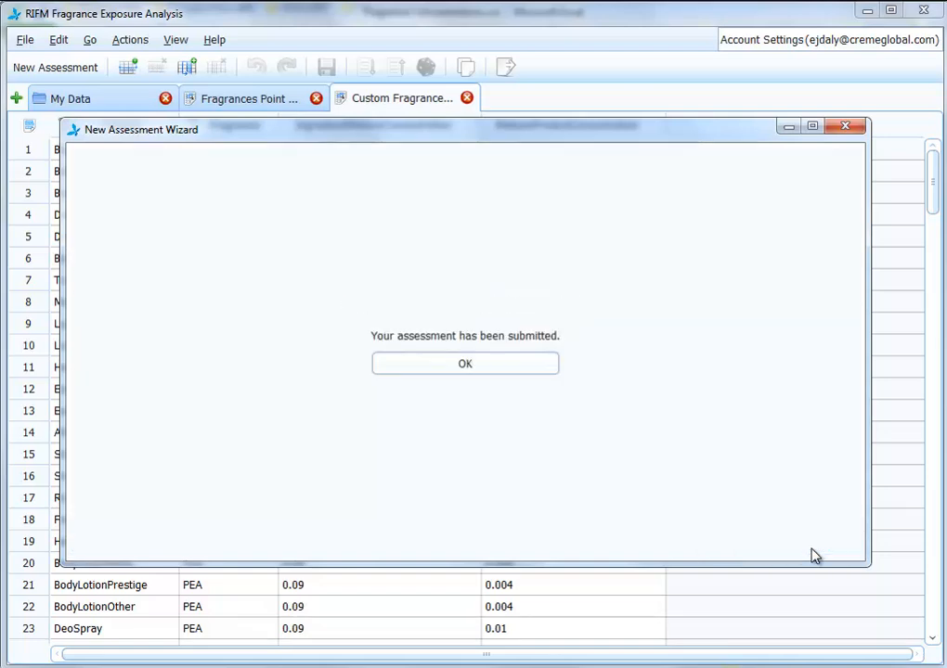
click(484, 364)
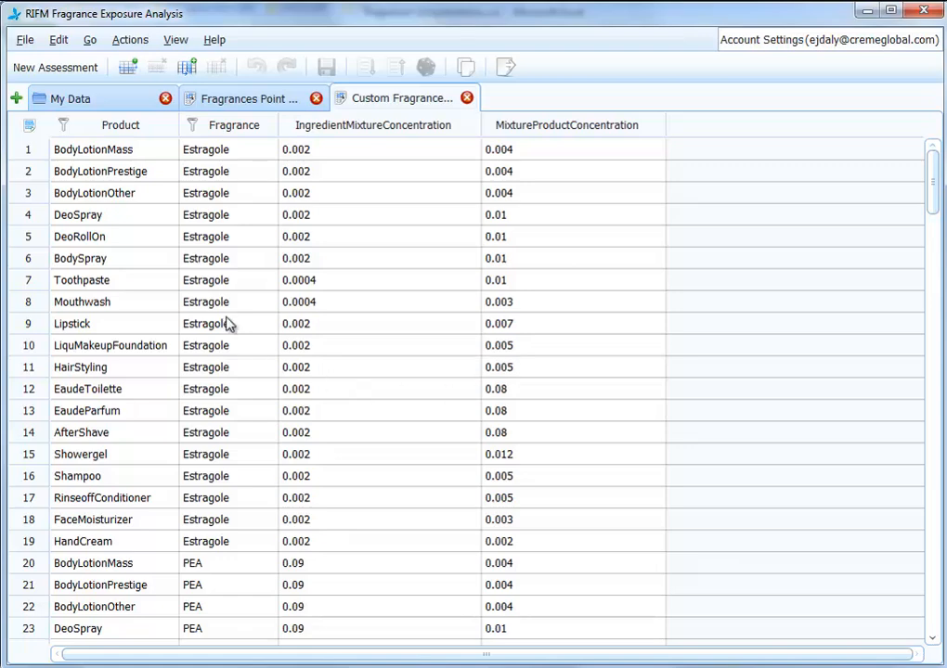
Open the My Assessments folder and view the summary of Custom Assessment.
click(130, 107)
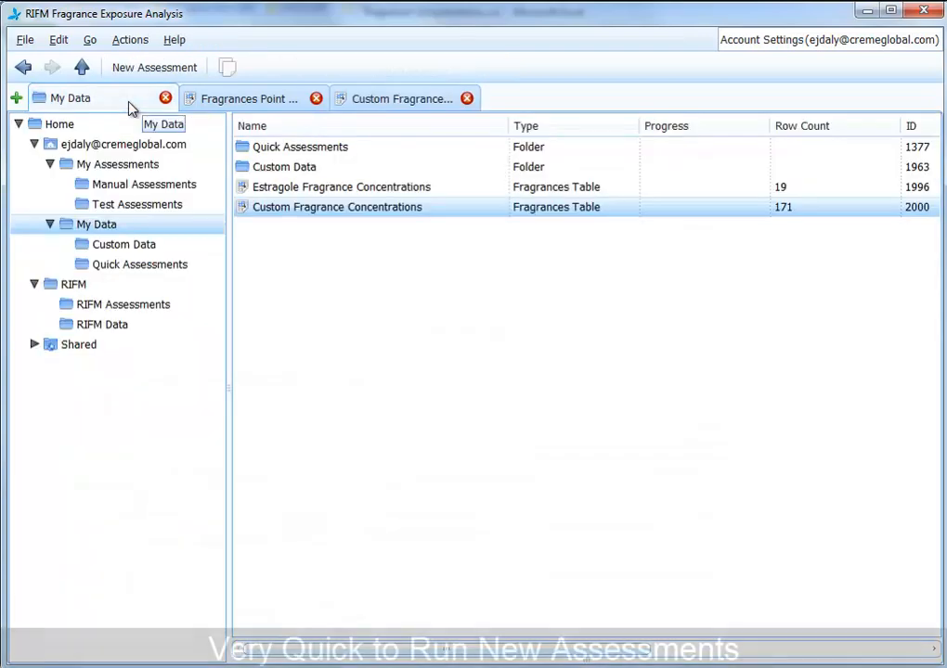
click(130, 167)
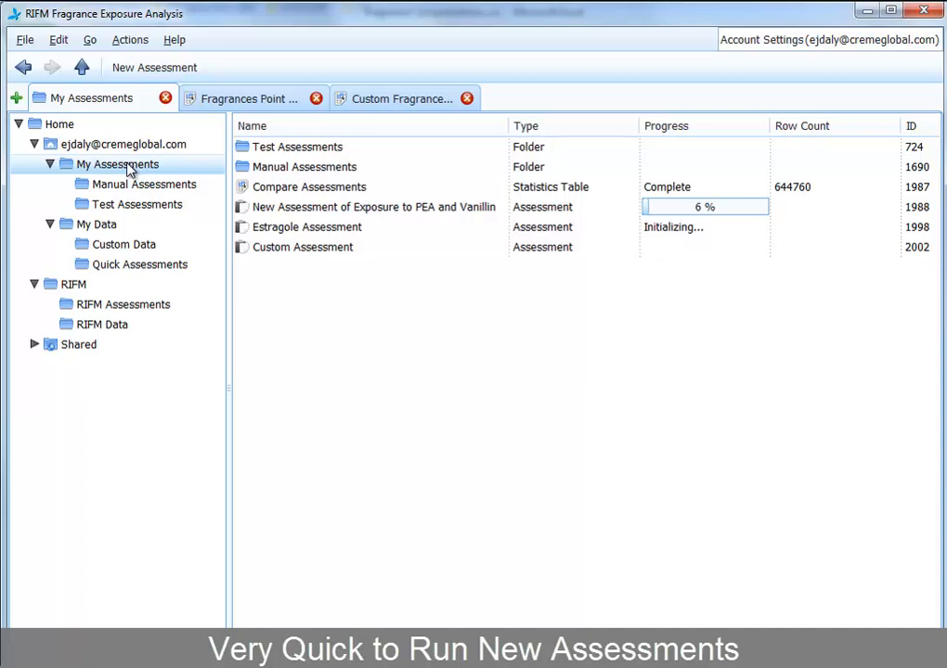
click(283, 252)
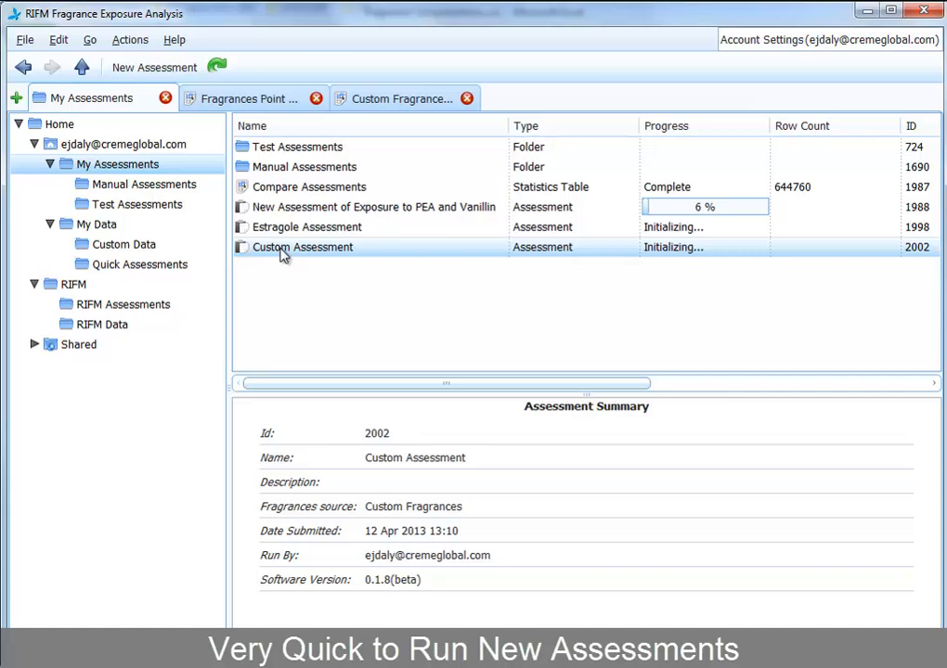